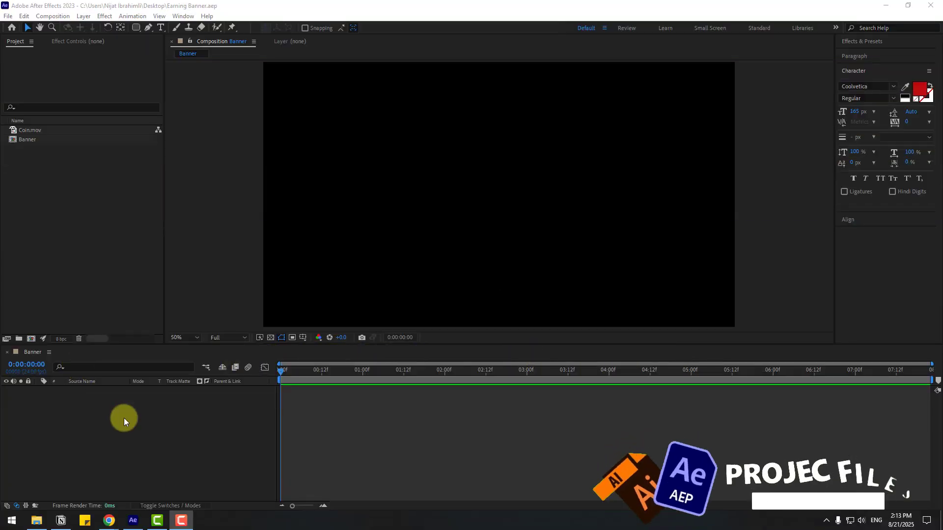
Step: Draw a blue rounded rectangle across the middle of the Banner composition as Shape Layer 1
click(136, 28)
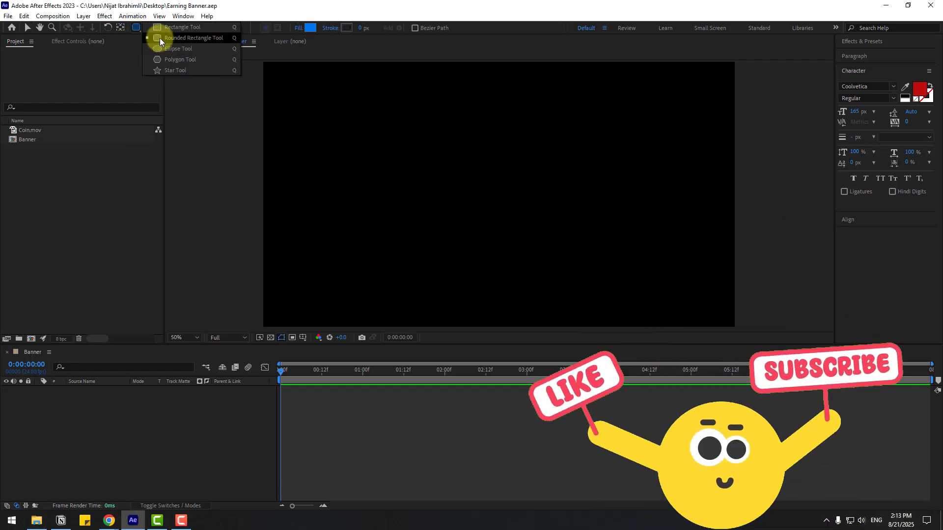
click(181, 39)
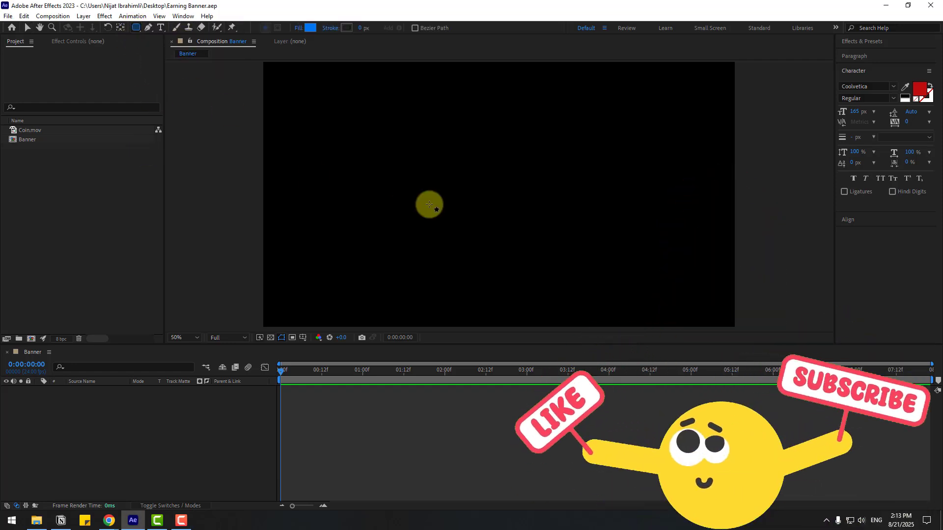
drag(379, 131, 621, 217)
Step: Rename the new shape layer to 'element_background'
click(27, 28)
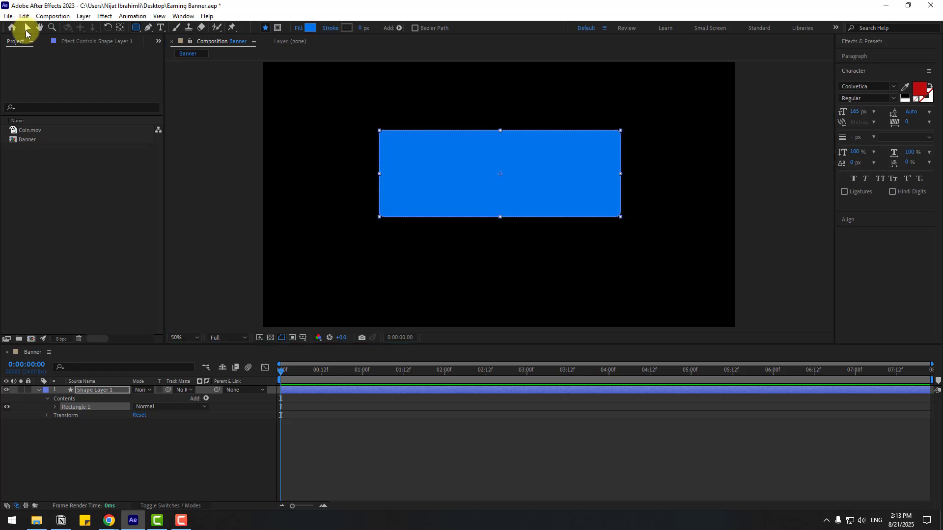
click(79, 391)
key(Return)
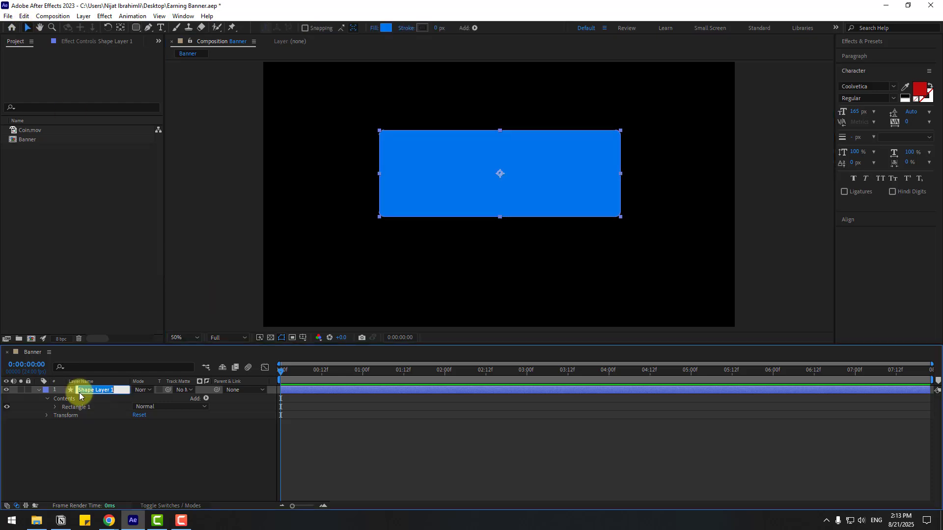
text(element_background)
key(Return)
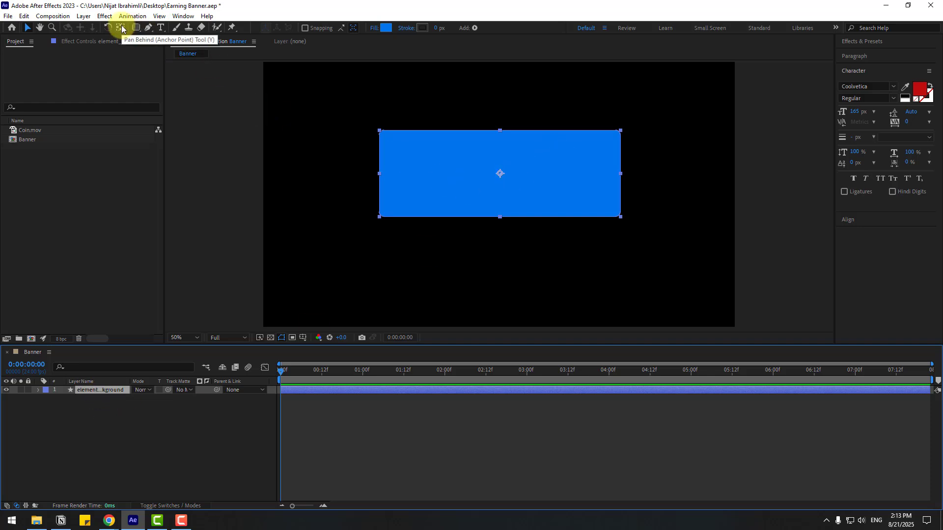
Step: Center the blue rectangle horizontally and vertically in the composition using the Align panel
click(846, 221)
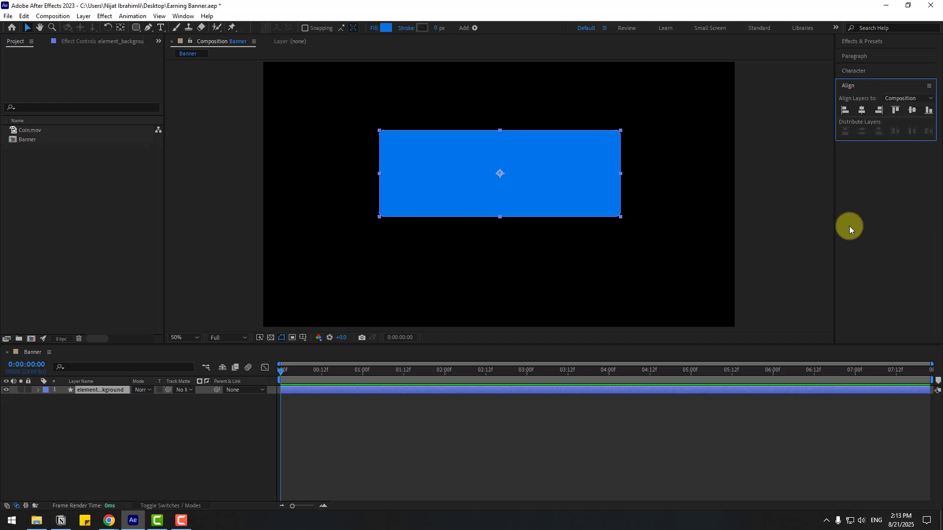
click(183, 16)
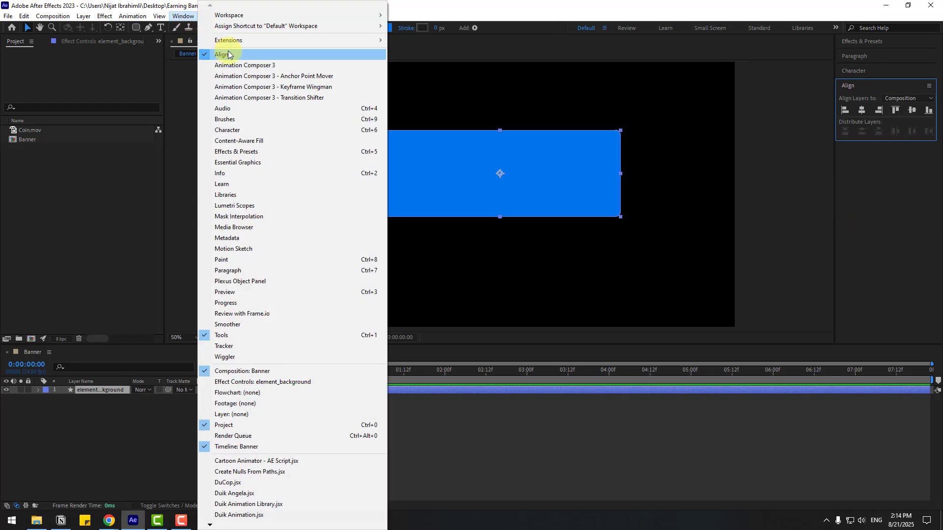
click(497, 3)
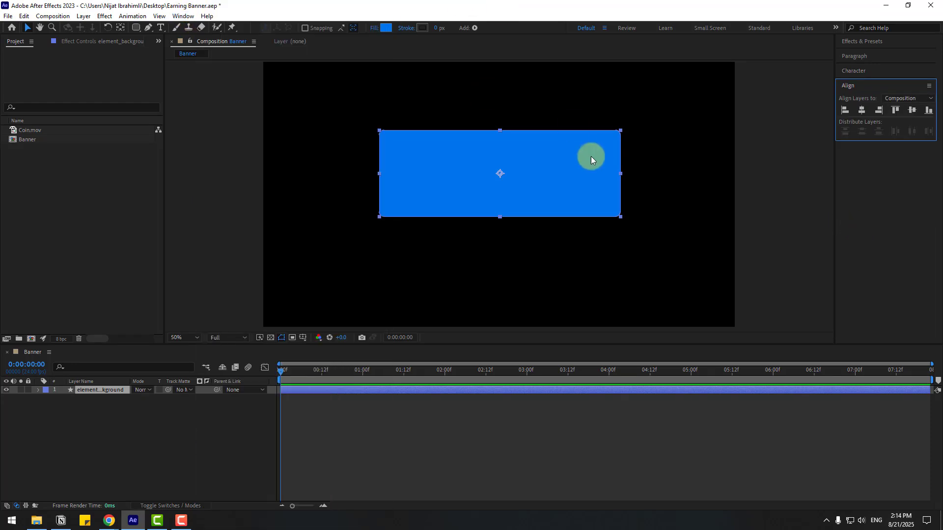
click(862, 111)
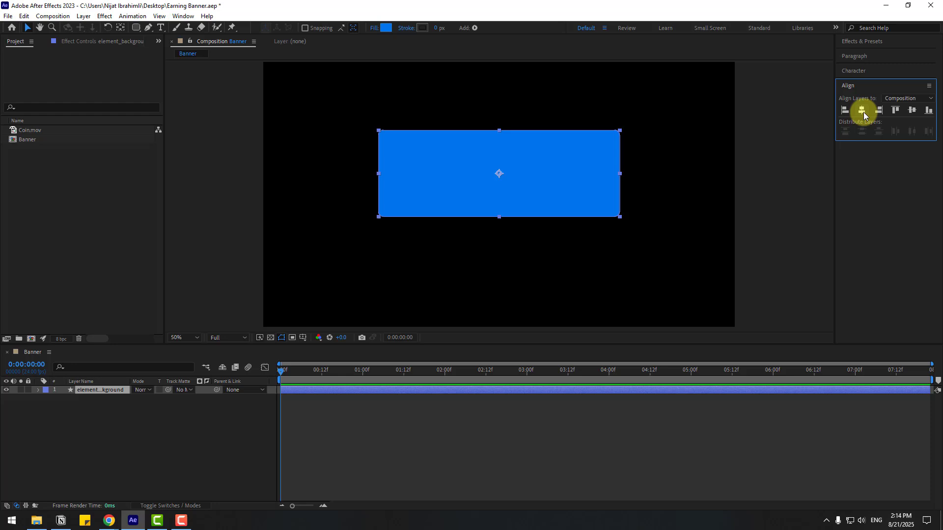
click(912, 111)
click(78, 442)
Step: Create a new solid layer named 'BG' and place it below element_background
right_click(95, 439)
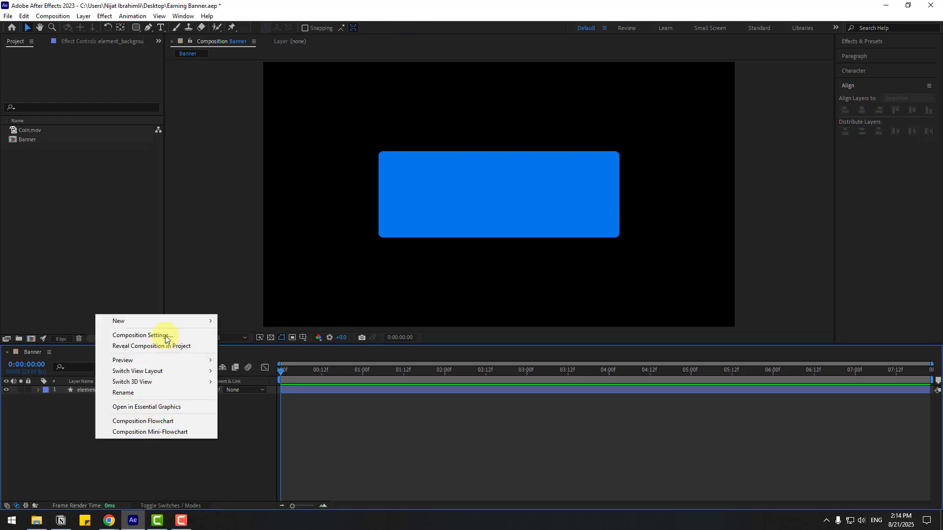
mouse_move(152, 321)
click(239, 347)
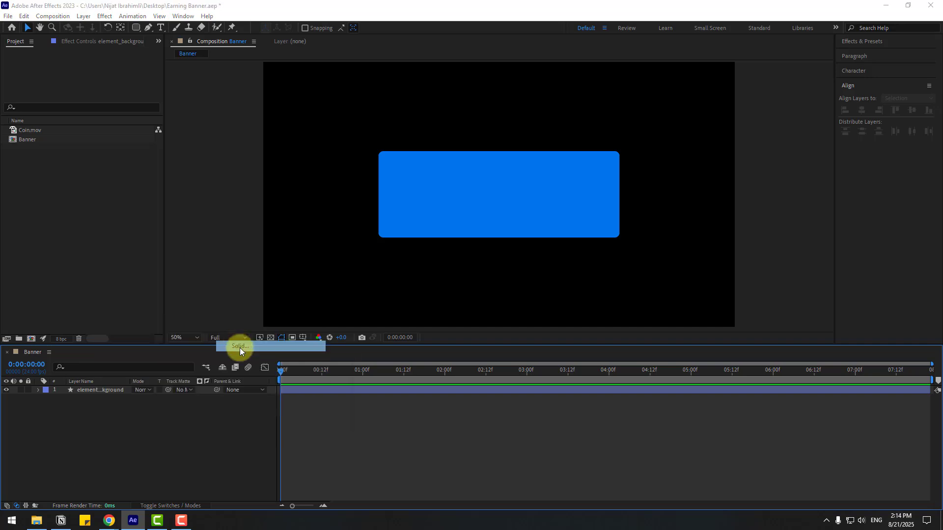
text(BG)
click(504, 422)
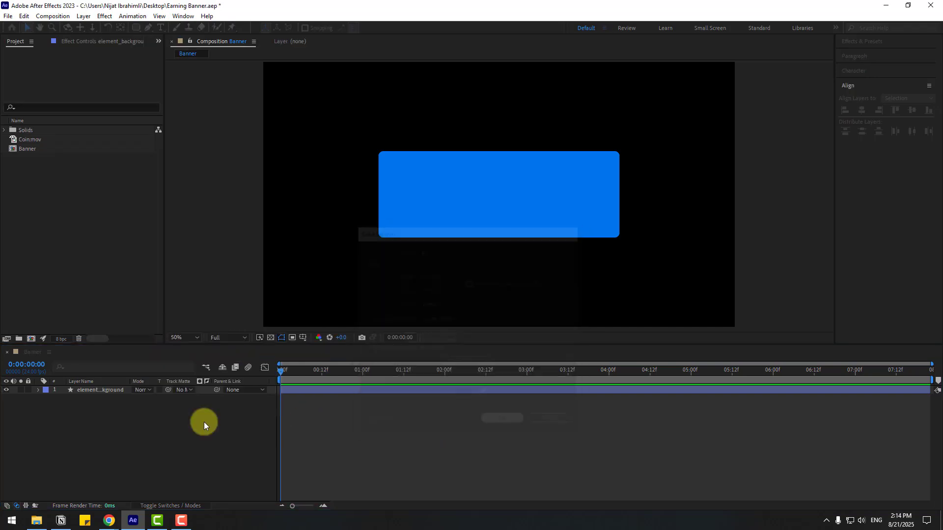
drag(87, 396, 89, 412)
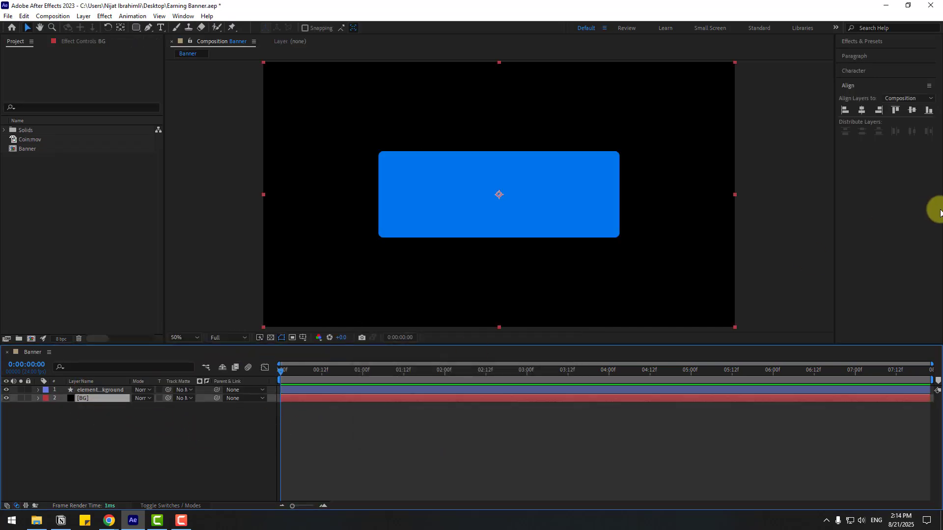
Step: Apply a Fill effect to BG in near-white EFEFEF, then lock the layer
click(864, 42)
text(fill)
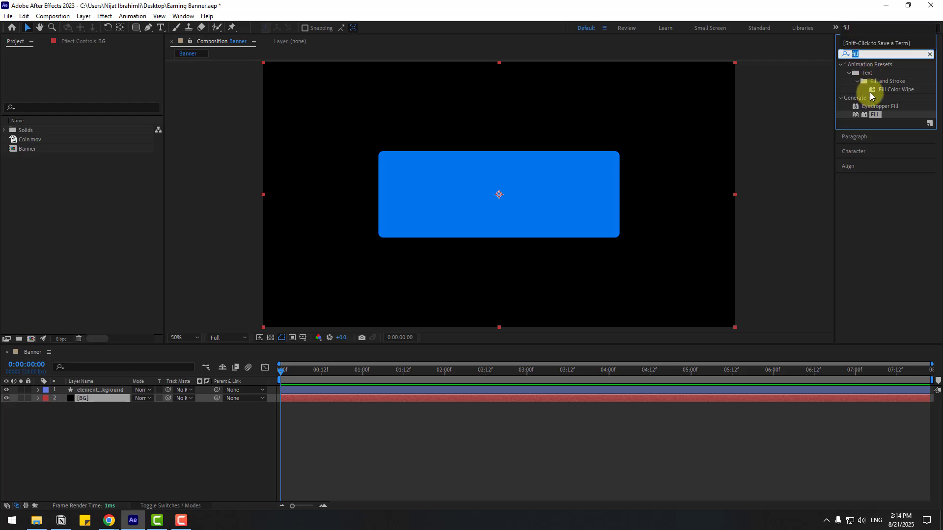
drag(877, 117, 81, 402)
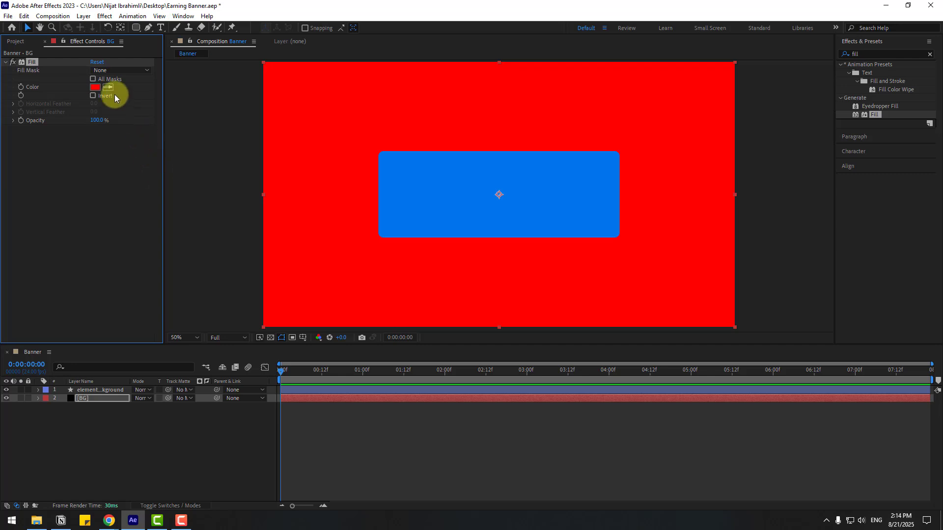
click(95, 88)
drag(299, 365, 270, 352)
click(488, 353)
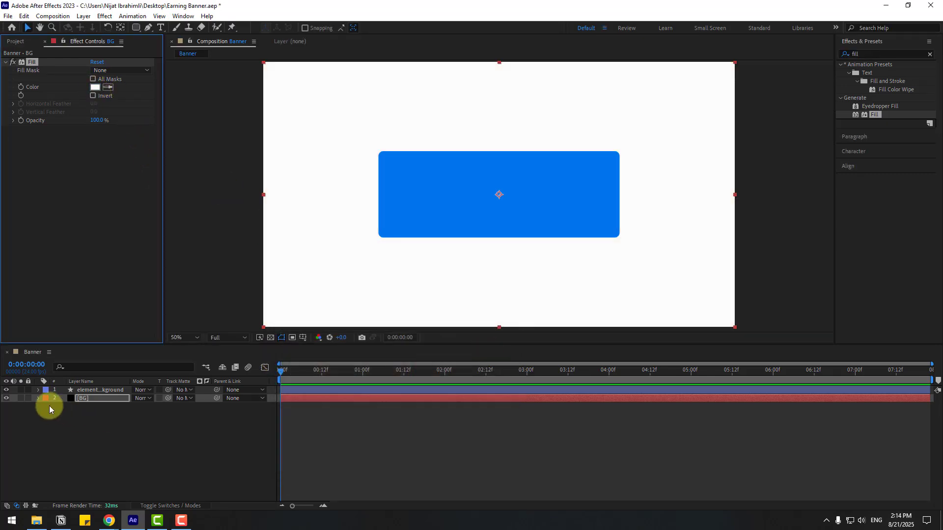
click(28, 398)
Step: Set Rectangle Path 1's Roundness on element_background to 76
click(97, 391)
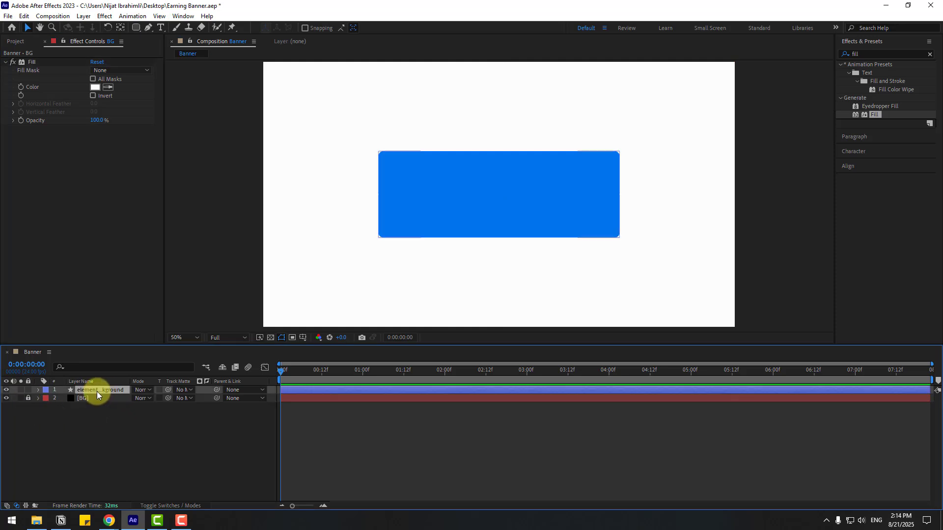
click(38, 390)
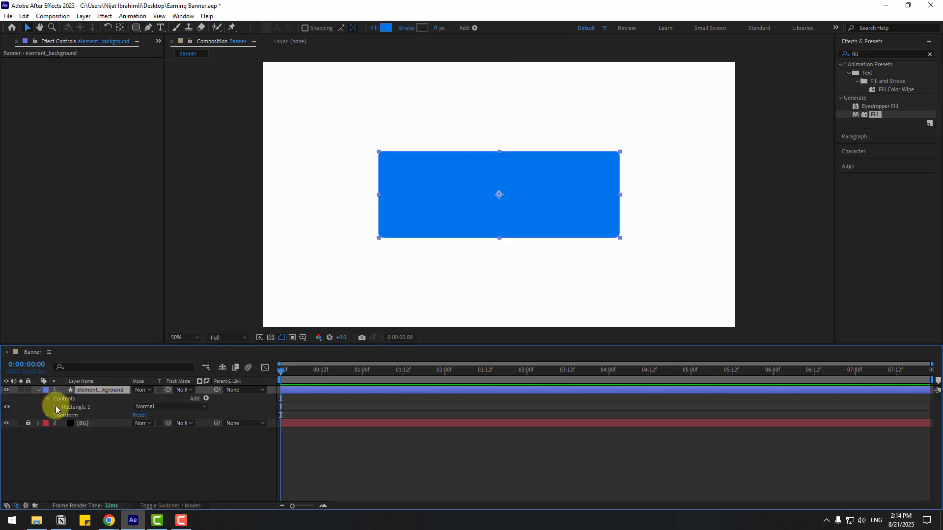
click(55, 407)
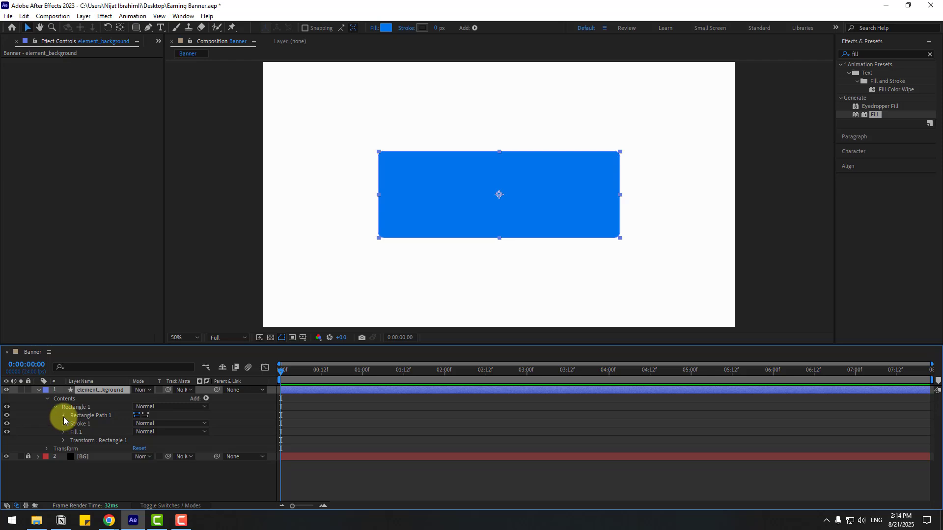
click(63, 416)
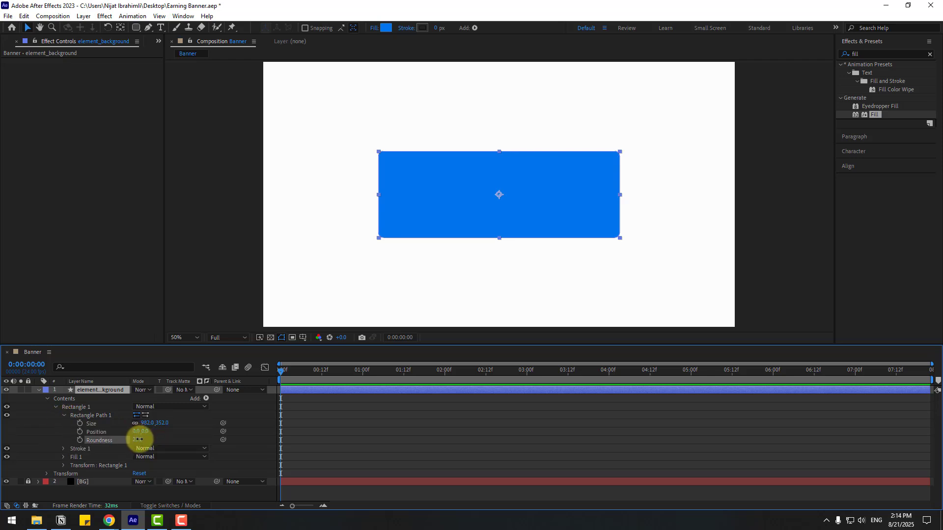
mouse_move(139, 439)
mouse_down()
mouse_move(162, 442)
mouse_move(147, 438)
mouse_up()
click(50, 432)
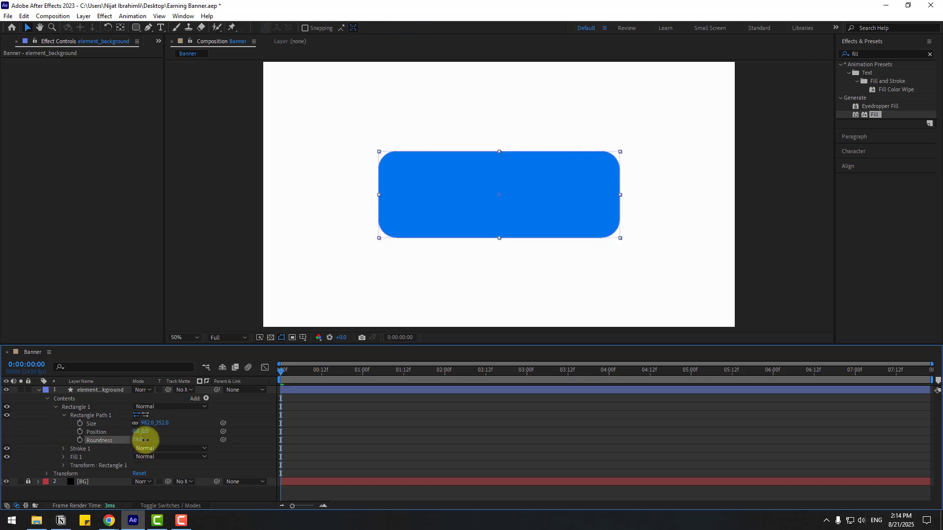
click(27, 420)
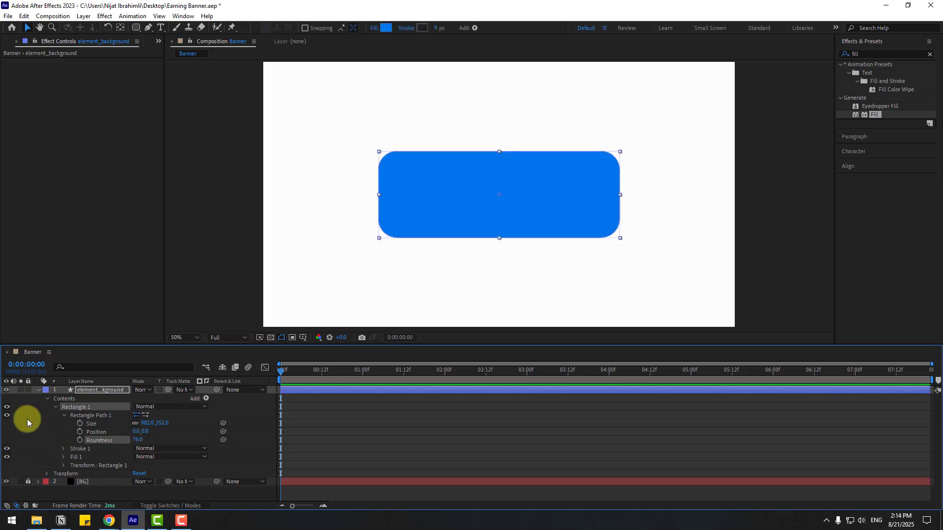
click(38, 391)
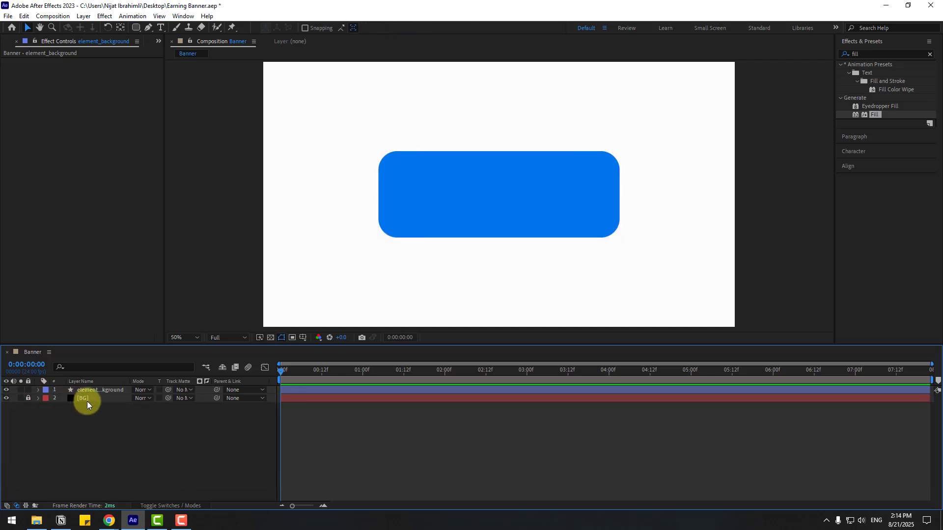
Step: Apply Gradient Ramp to element_background with a blue 4DBBEE start colour
click(865, 53)
click(864, 53)
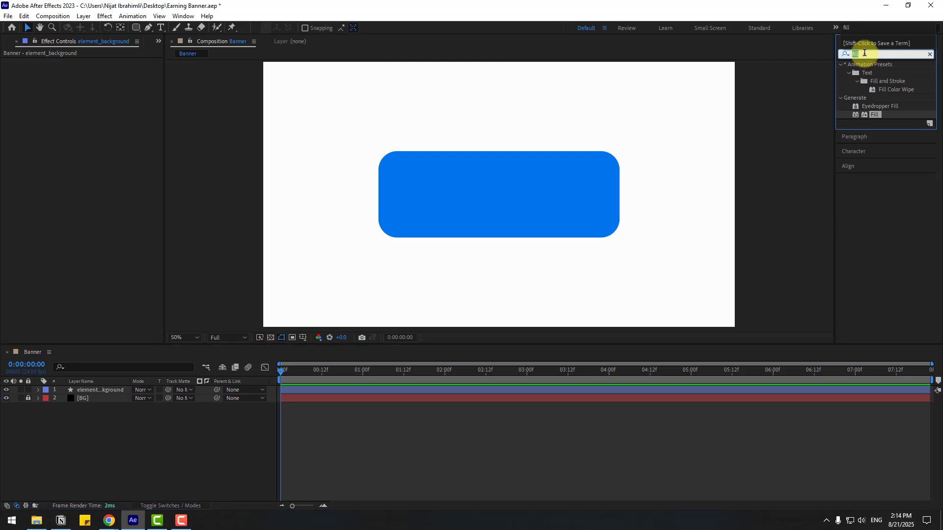
text(grad)
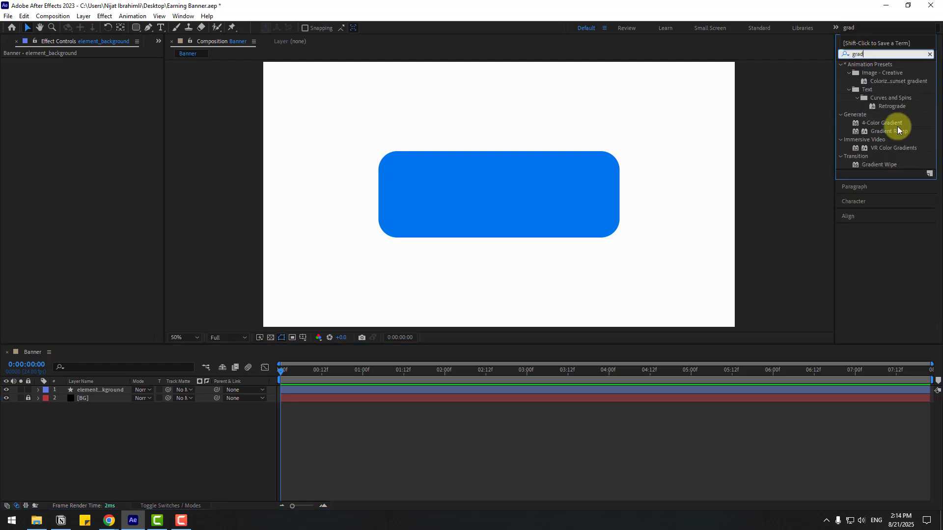
drag(884, 133, 90, 391)
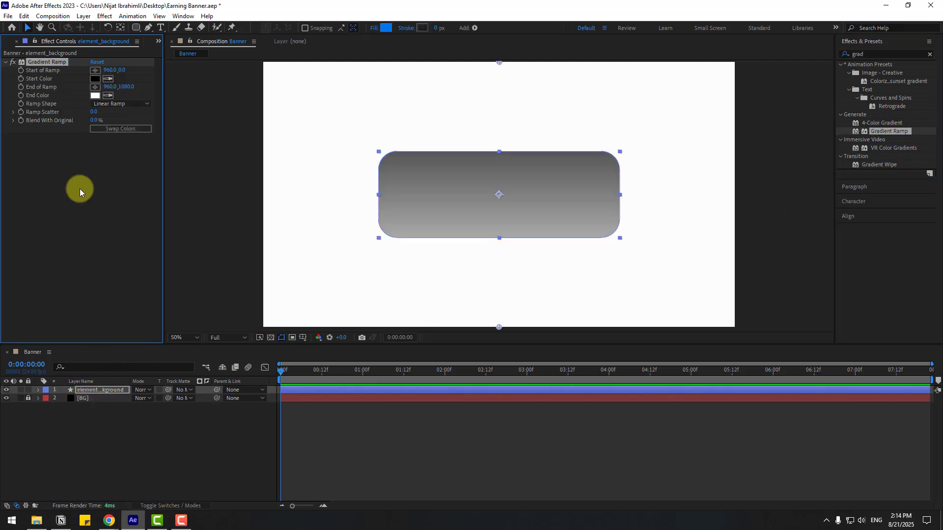
click(95, 80)
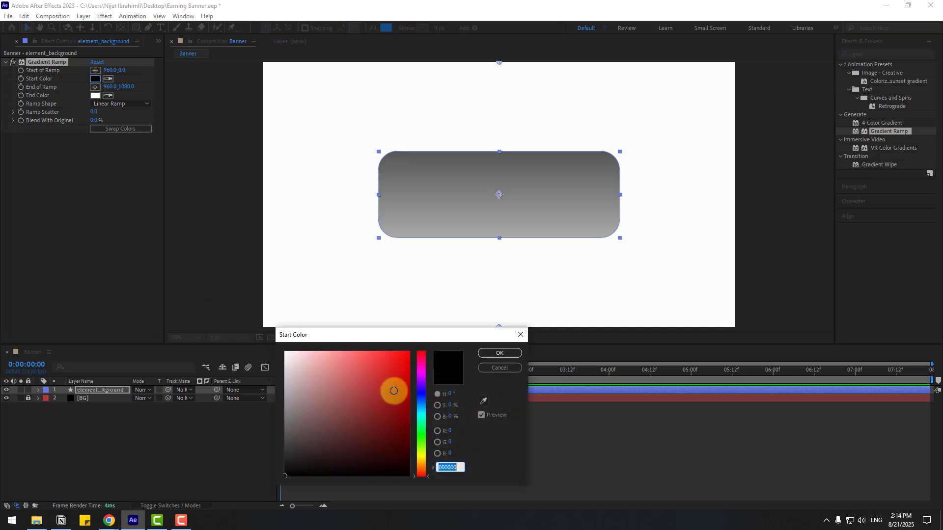
click(423, 408)
drag(393, 375, 376, 355)
click(496, 354)
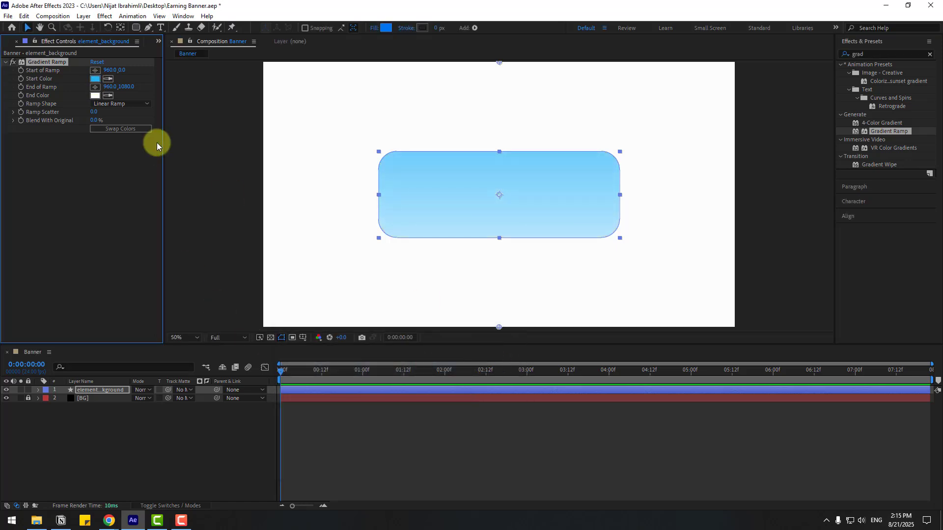
Step: Change the gradient's end colour to pale light blue E1F3F9
click(95, 96)
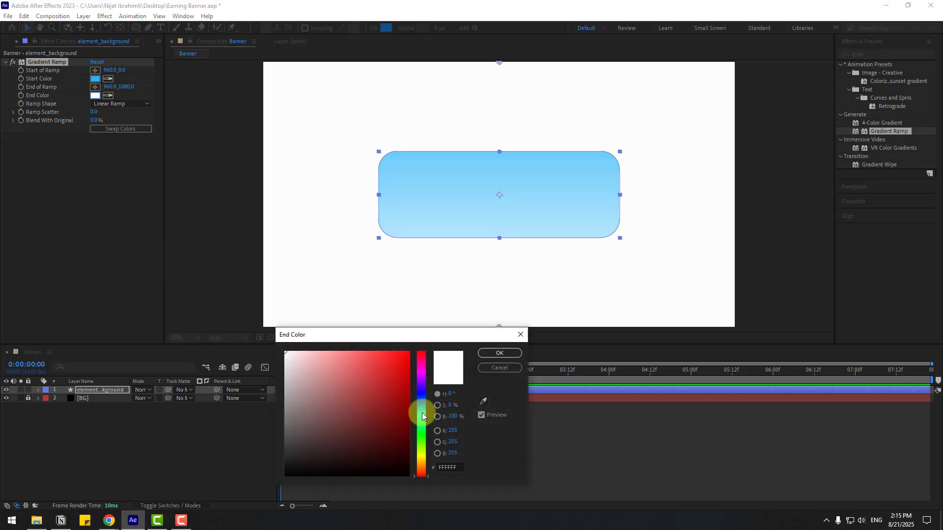
click(421, 412)
drag(381, 364, 309, 352)
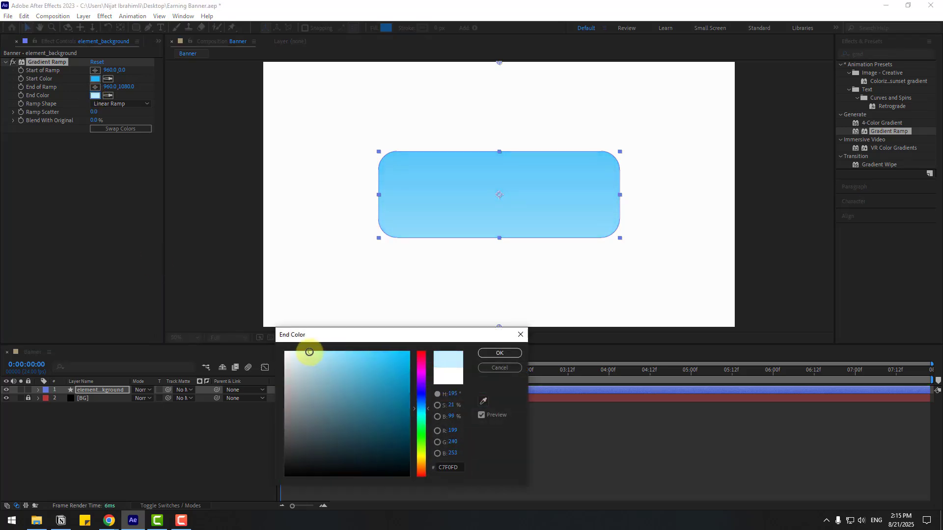
click(483, 354)
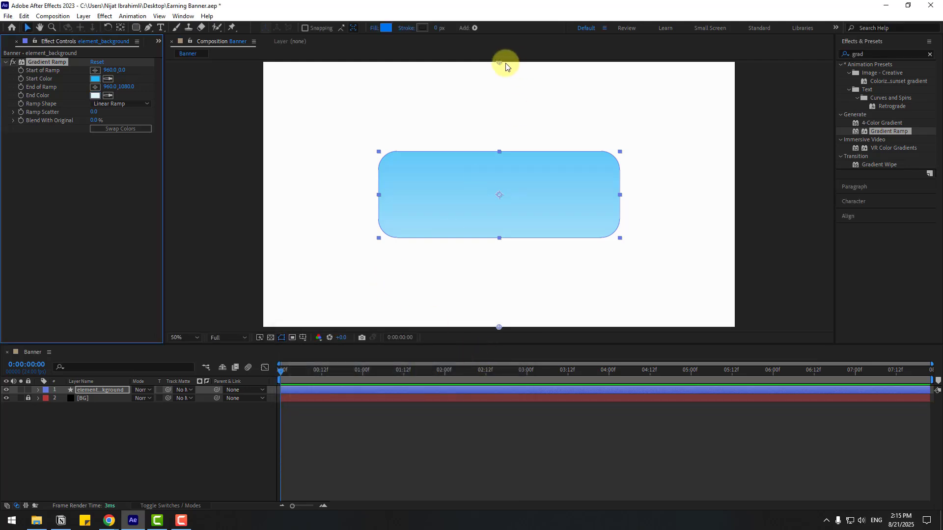
Step: Move the gradient's start to the banner's left edge and its end to the right (462,540 → 1544,522)
drag(499, 63, 381, 205)
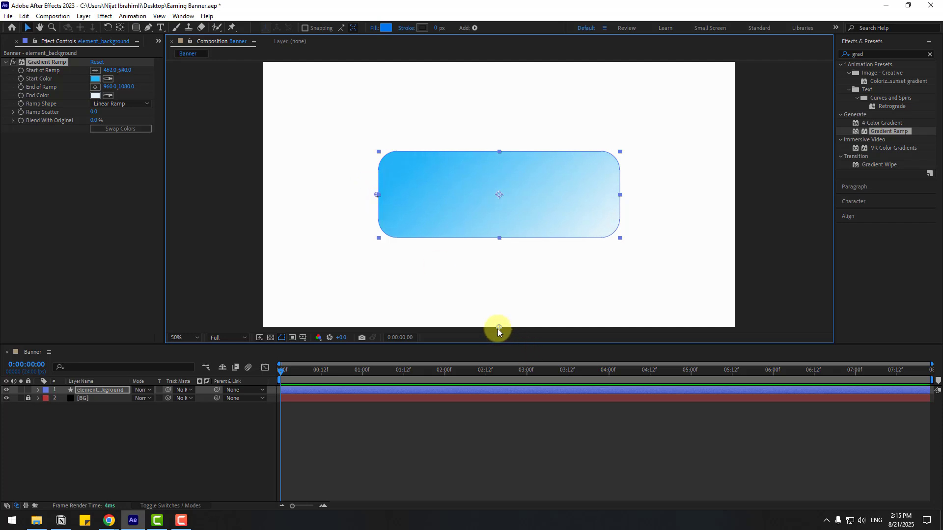
drag(498, 328, 590, 250)
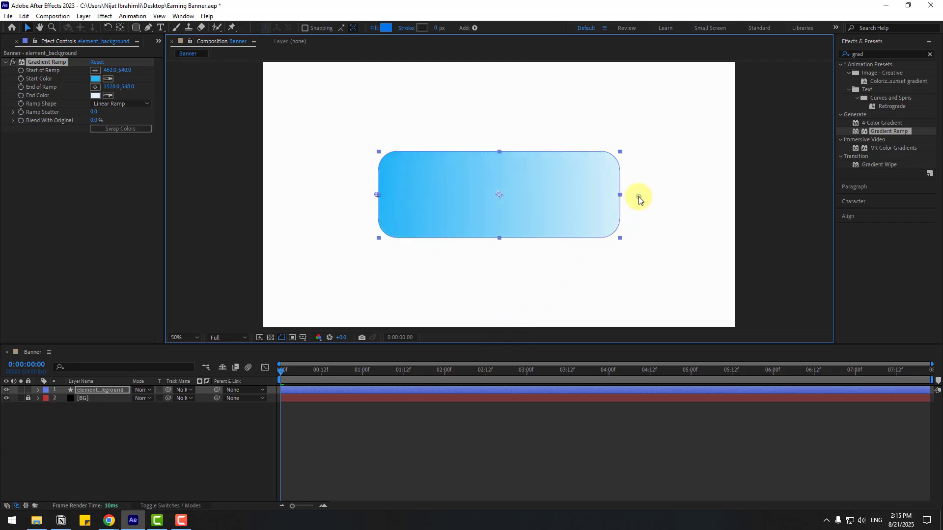
drag(638, 196, 642, 191)
key(period)
key(period)
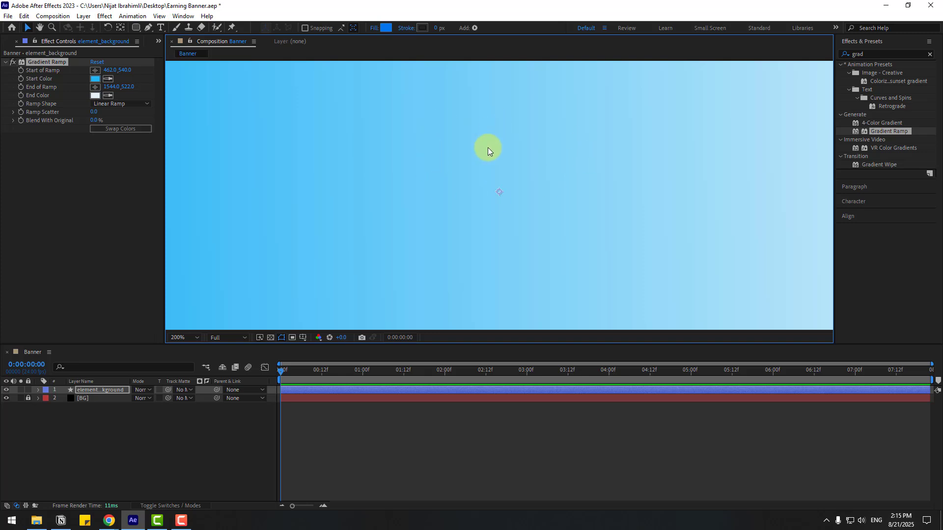
Step: Set the Gradient Ramp's Ramp Scatter to 200
click(94, 112)
text(20)
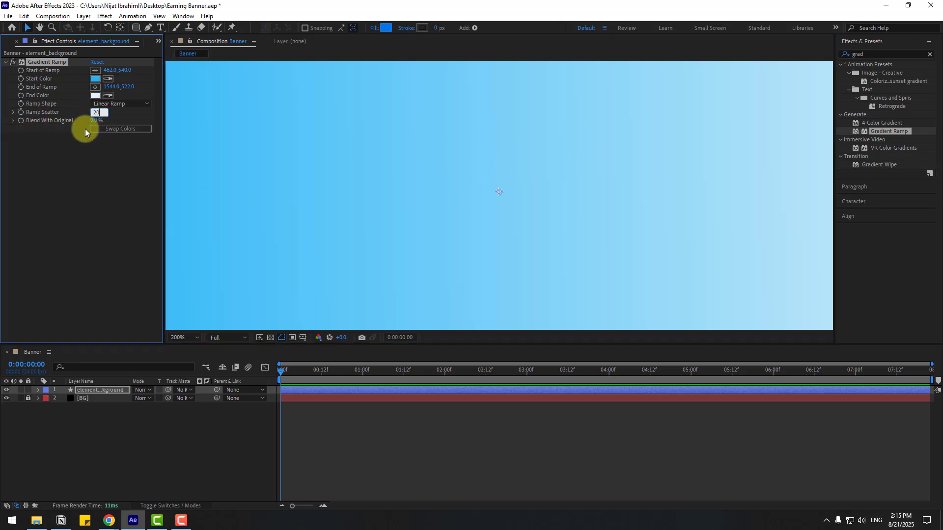
text(0)
key(Return)
key(comma)
key(comma)
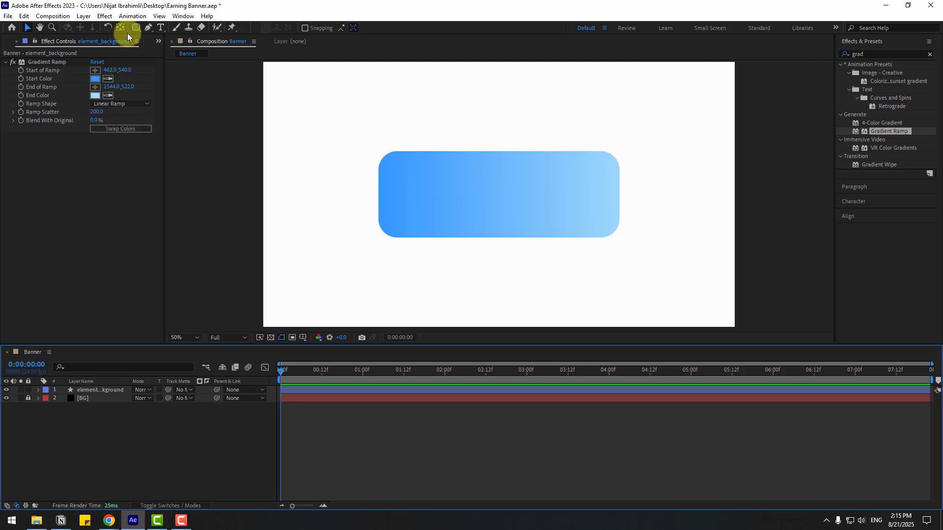
drag(131, 29, 171, 31)
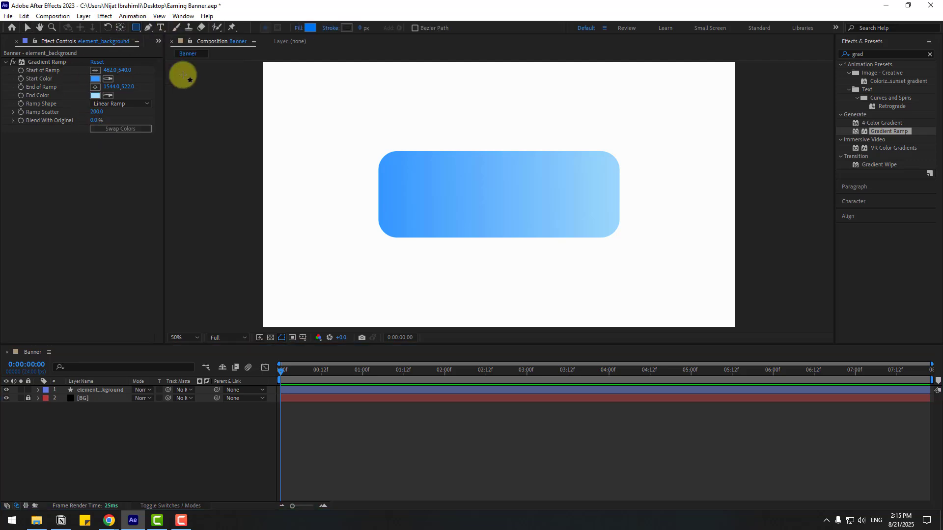
Step: Draw a tall blue vertical bar across the banner and nudge it up and right
mouse_move(427, 113)
mouse_down()
mouse_move(463, 249)
mouse_move(458, 290)
mouse_move(471, 296)
mouse_move(477, 328)
mouse_up()
click(28, 28)
drag(440, 190, 452, 152)
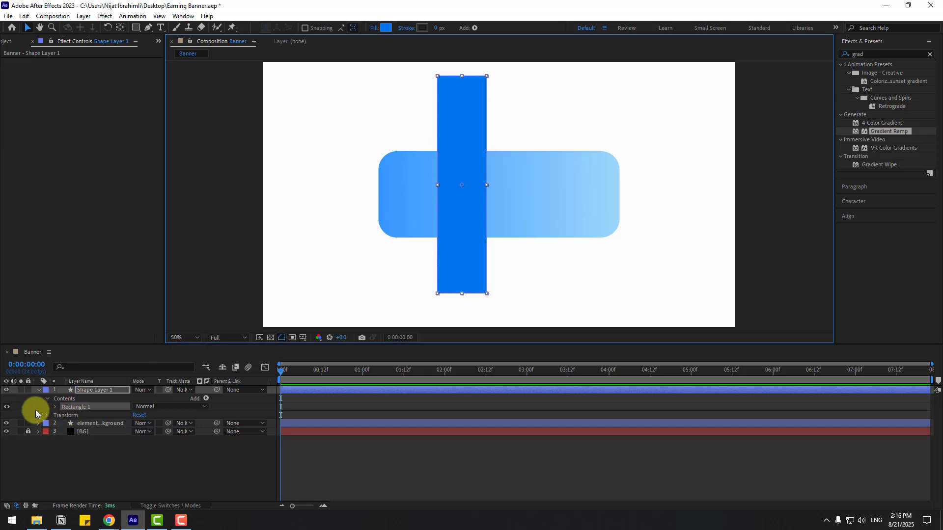
Step: Duplicate the bar as Rectangle 2 to its right, narrowing the copy and widening Rectangle 1
click(35, 410)
click(74, 410)
key(ctrl+d)
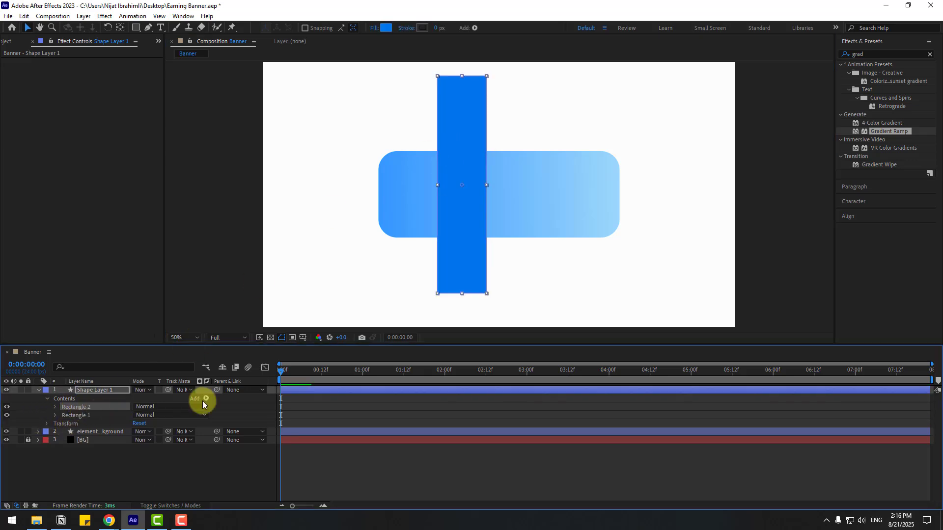
drag(467, 232, 551, 223)
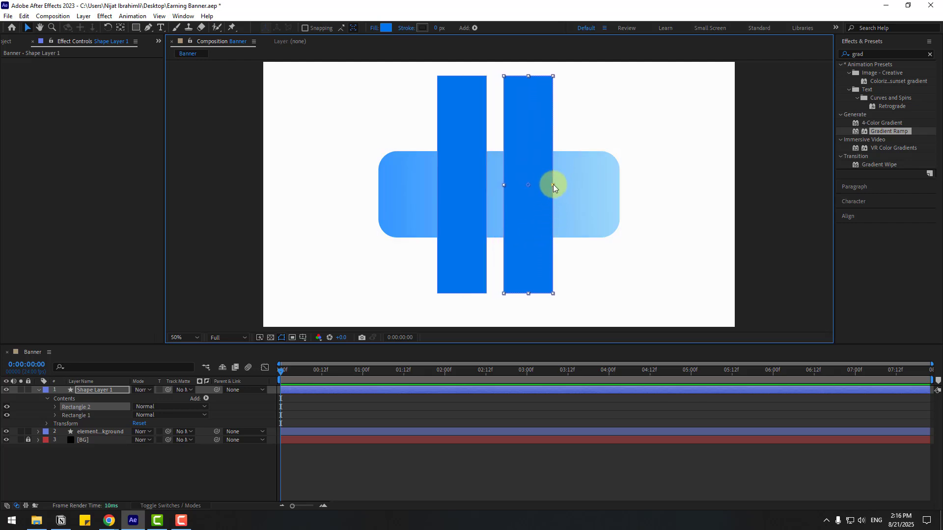
drag(552, 185, 546, 186)
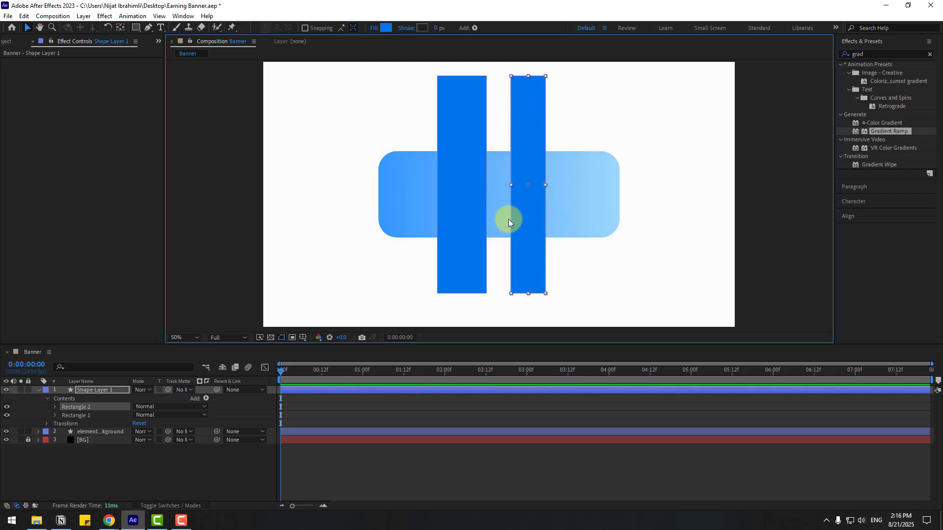
click(78, 416)
drag(433, 186, 432, 186)
click(73, 391)
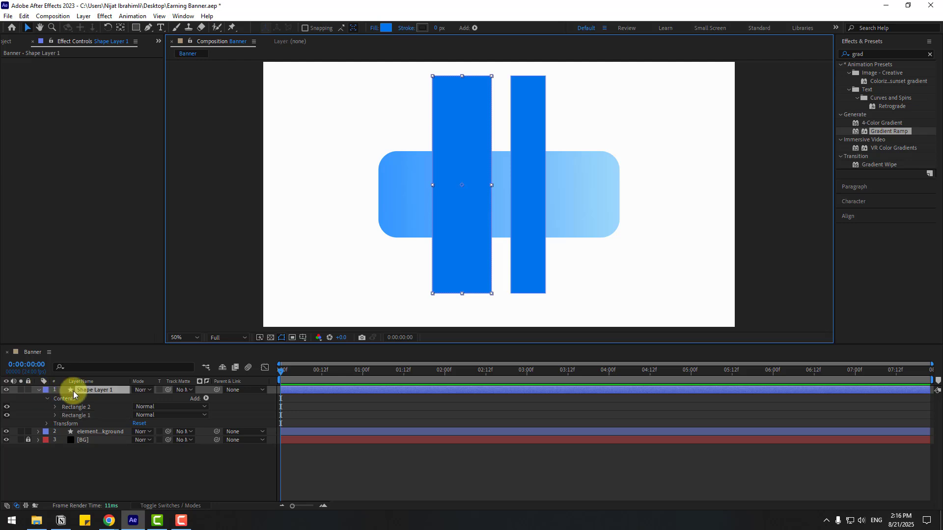
Step: Rename the bars layer 'reflection' and set its Rotation to 44°
text(reflect)
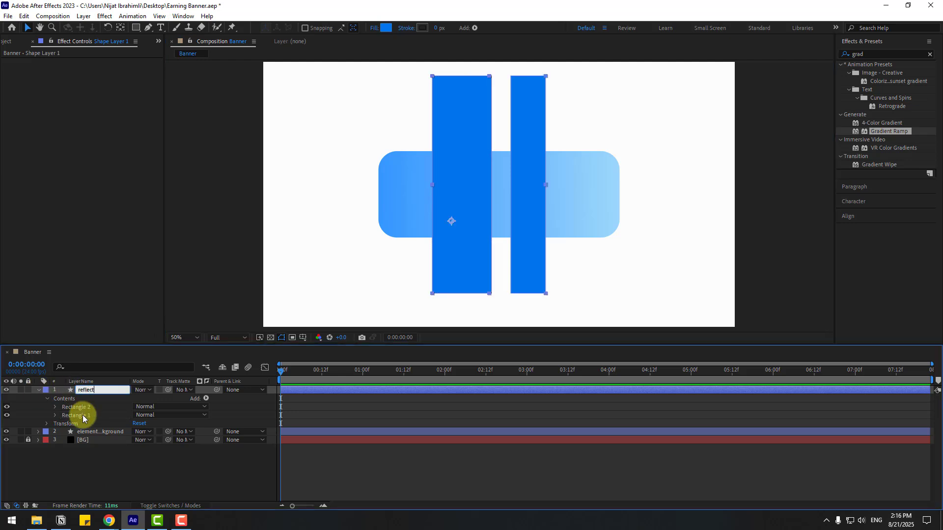
text(ion)
key(Return)
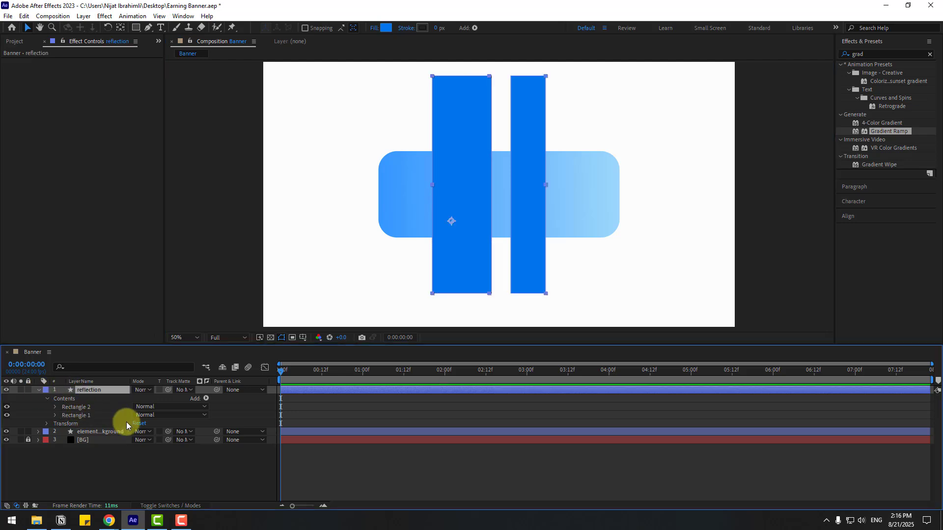
key(r)
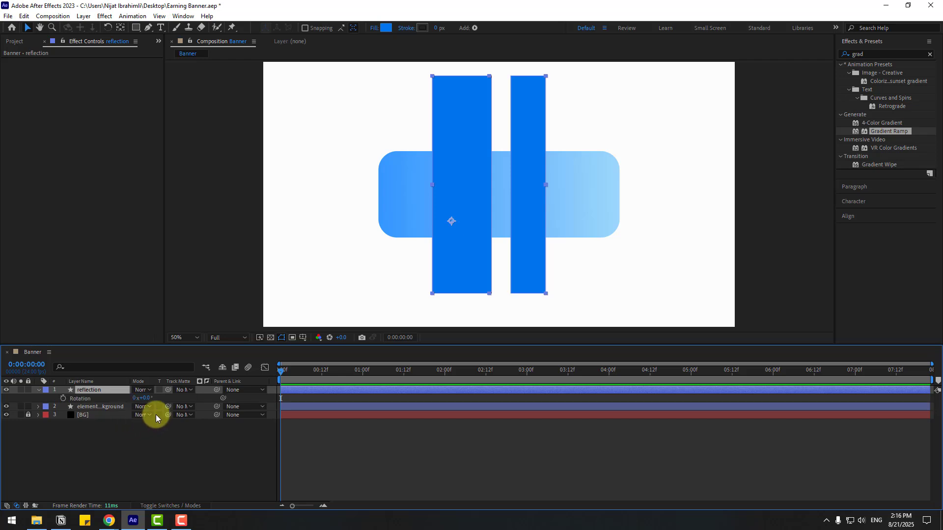
drag(146, 403, 169, 403)
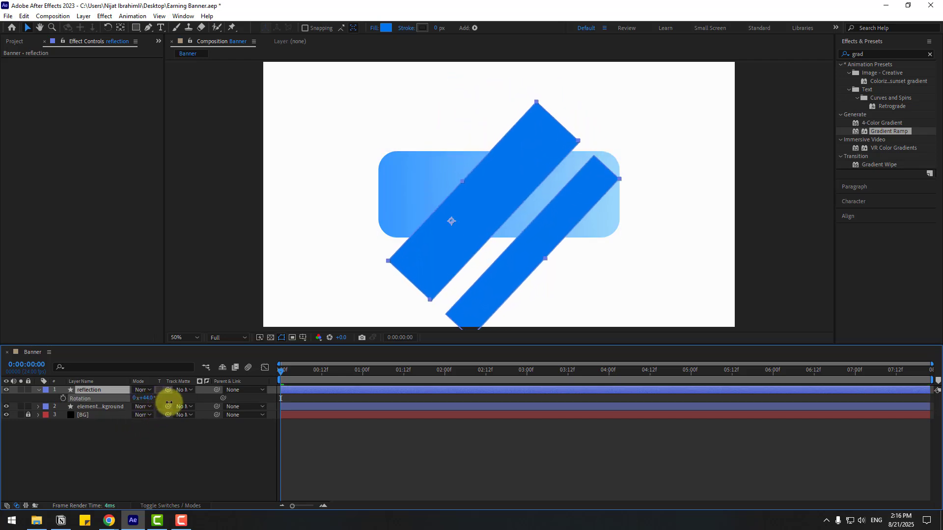
Step: Center the anchor, enlarge the bars over the banner, and link the track matte to element_background
click(121, 30)
drag(455, 223, 501, 222)
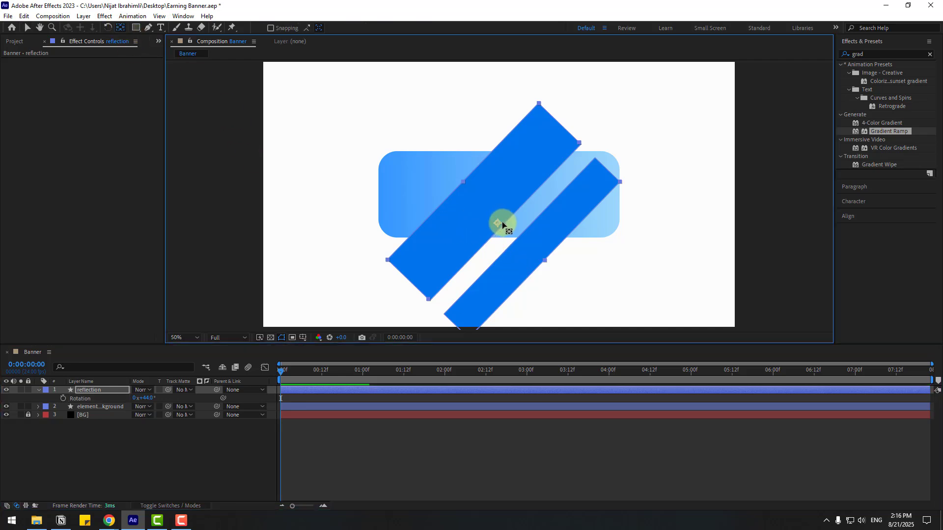
click(27, 28)
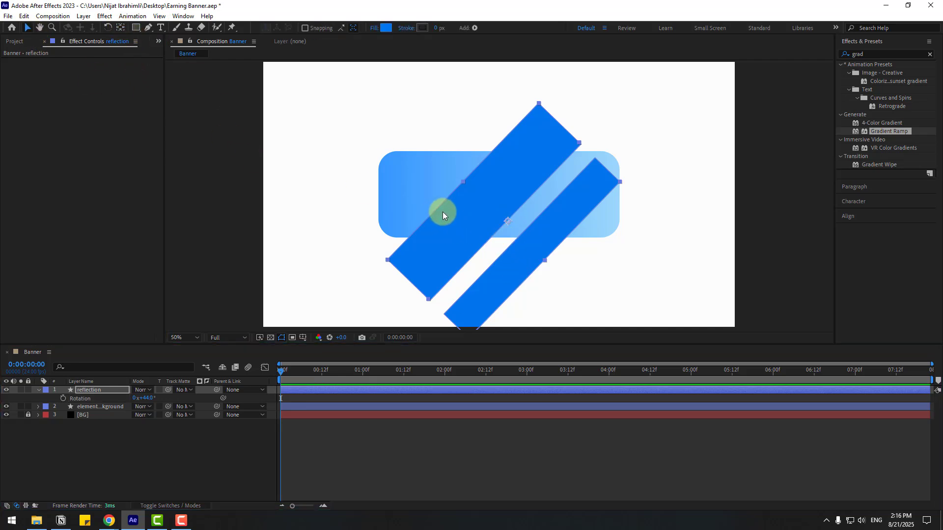
drag(469, 219, 469, 186)
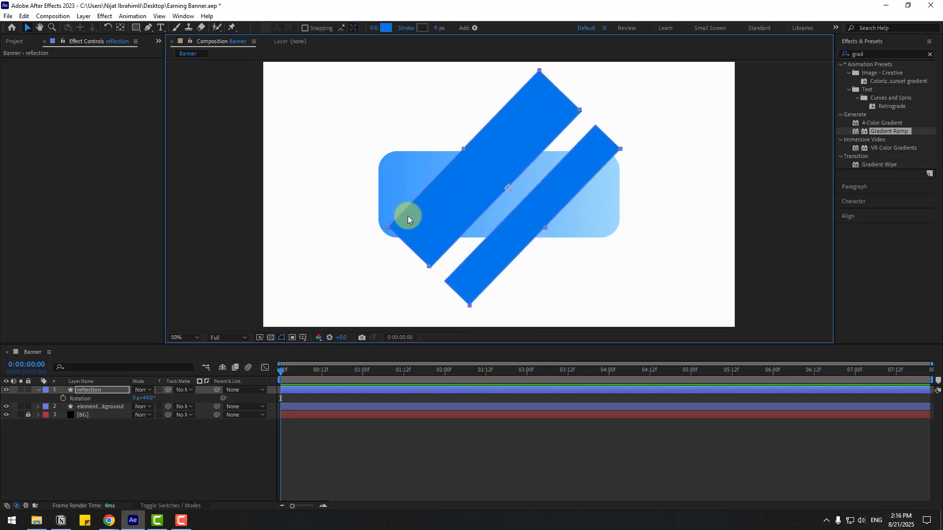
drag(387, 231, 432, 227)
click(102, 399)
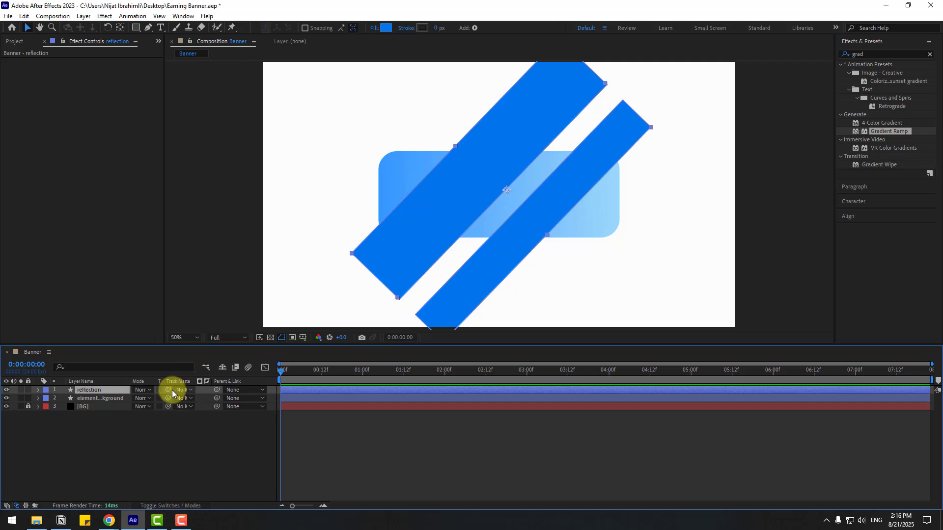
drag(167, 390, 113, 400)
Step: Use element_background as the reflection's track matte and make the banner visible again
click(145, 444)
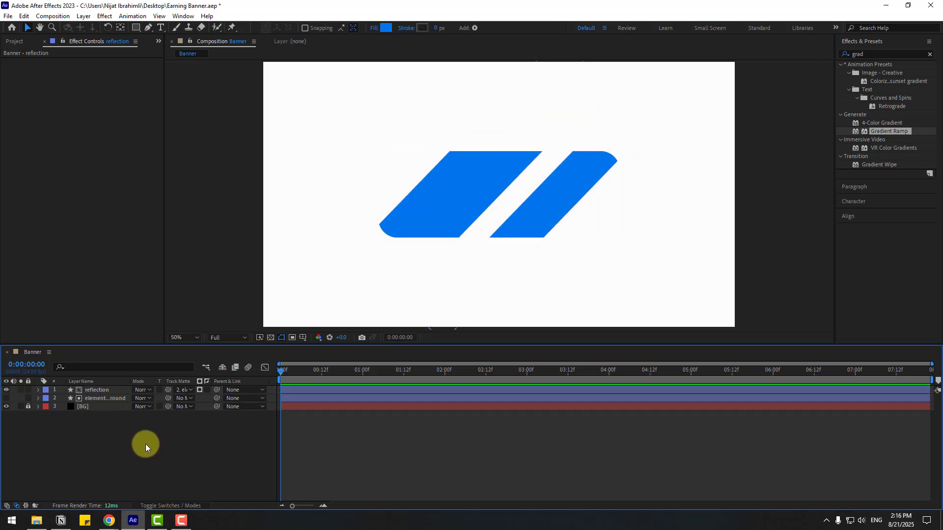
click(109, 398)
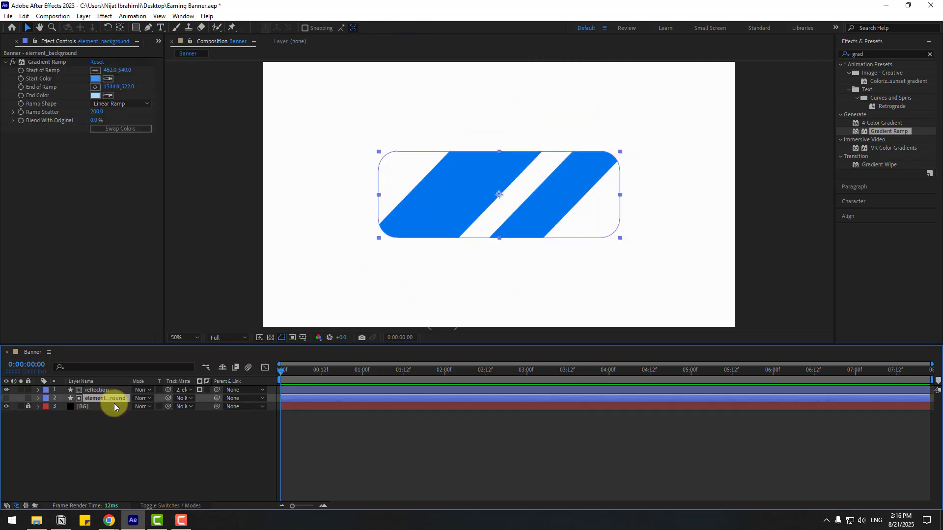
click(7, 398)
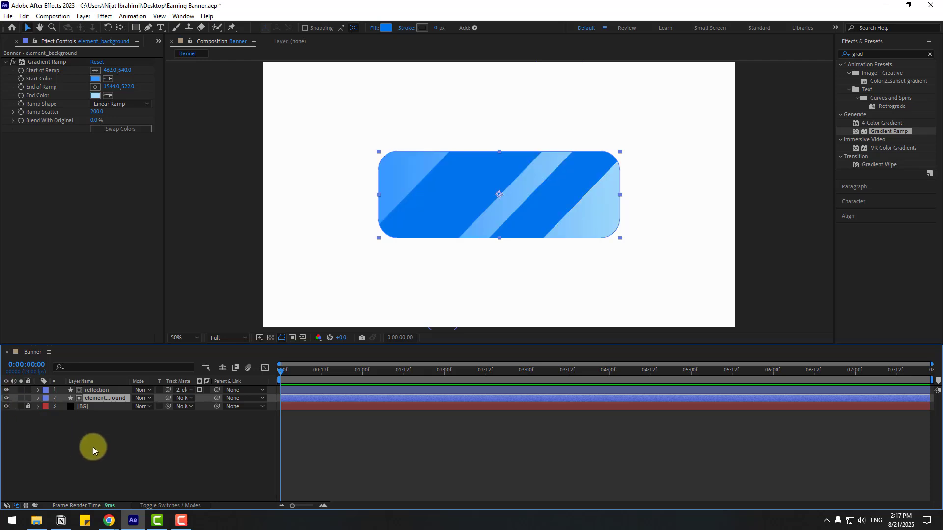
Step: Change the reflection stripes' fill to a pale blue
click(93, 391)
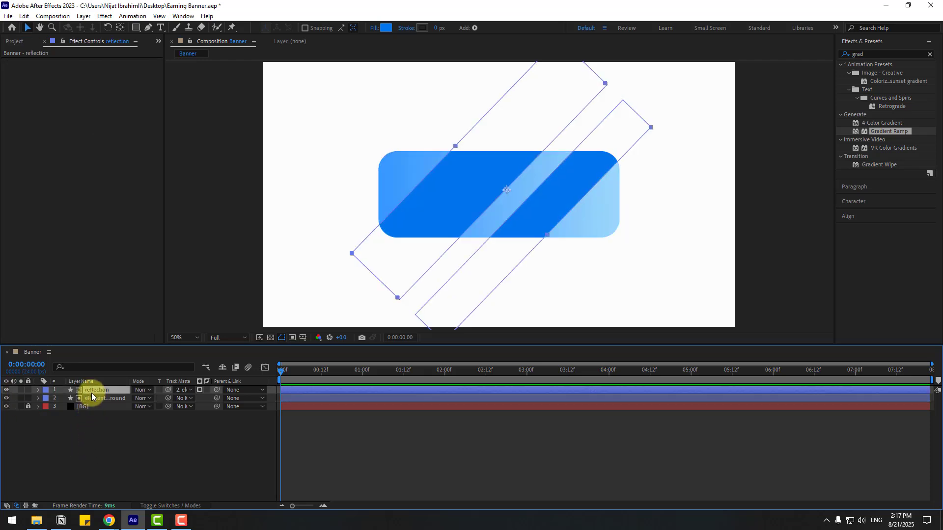
click(386, 28)
mouse_move(315, 370)
mouse_down()
mouse_move(280, 351)
mouse_move(316, 354)
mouse_move(308, 352)
mouse_up()
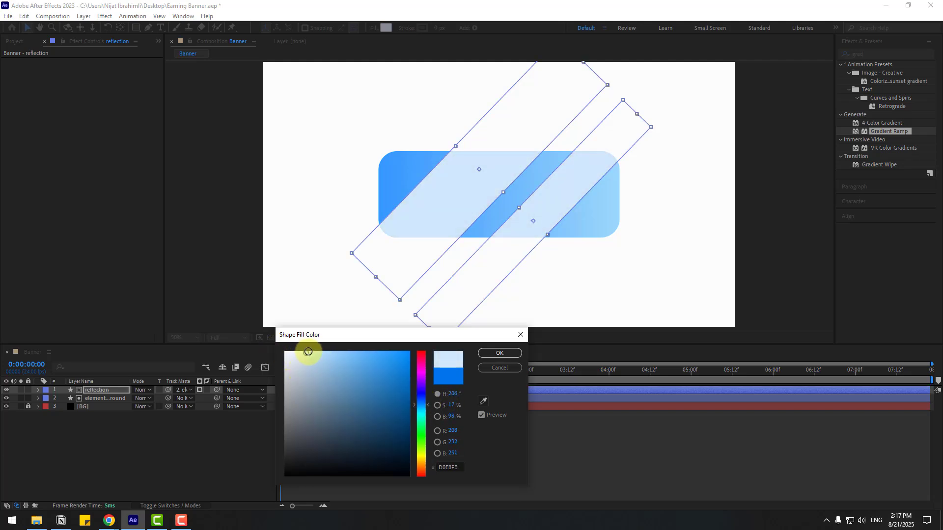
click(500, 353)
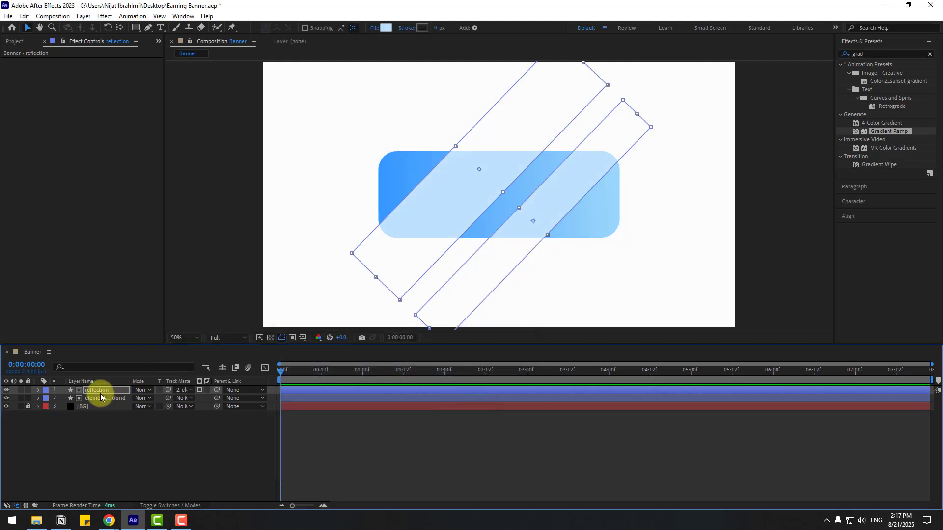
Step: Lower the reflection layer's Opacity to 11%
key(t)
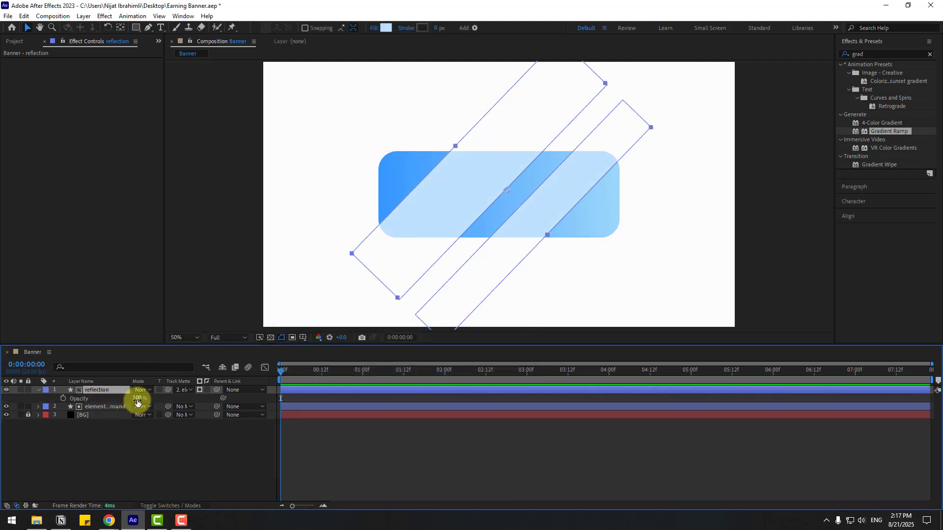
drag(136, 399, 81, 394)
click(126, 447)
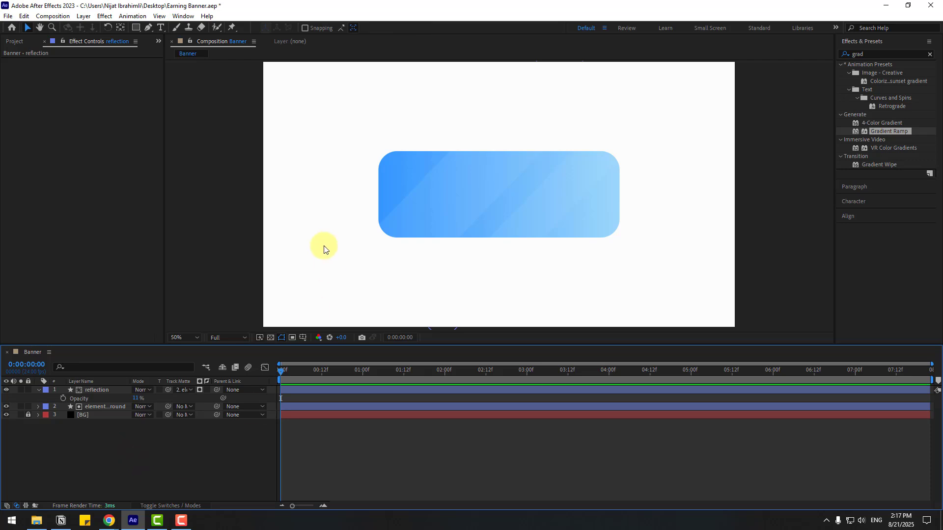
scroll(326, 267, down, 3)
scroll(316, 275, up, 3)
click(15, 41)
Step: Add Coin.mov from the Project panel into the Banner composition
click(20, 141)
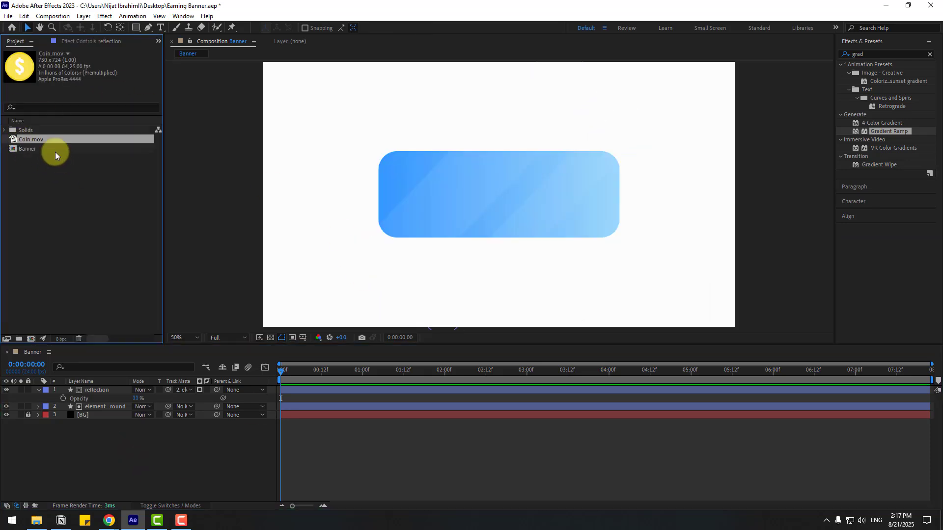
drag(31, 139, 89, 388)
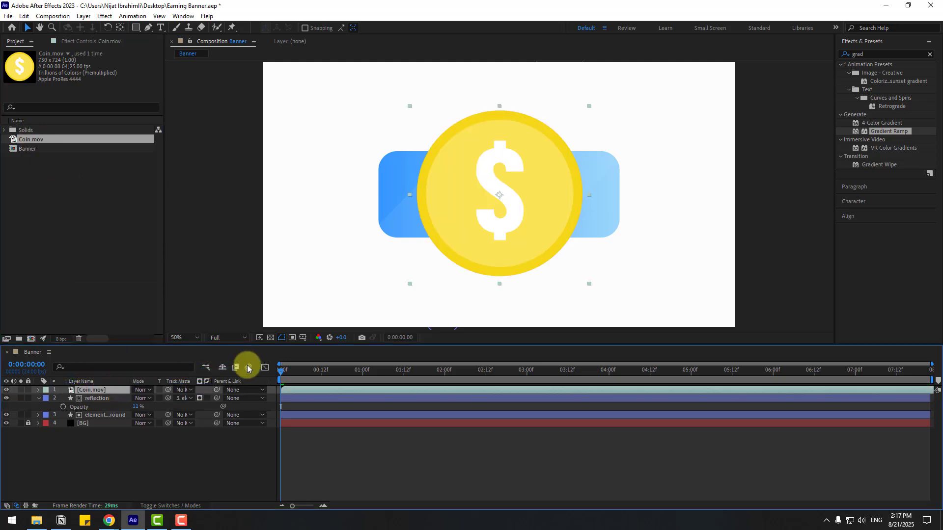
drag(291, 375, 343, 373)
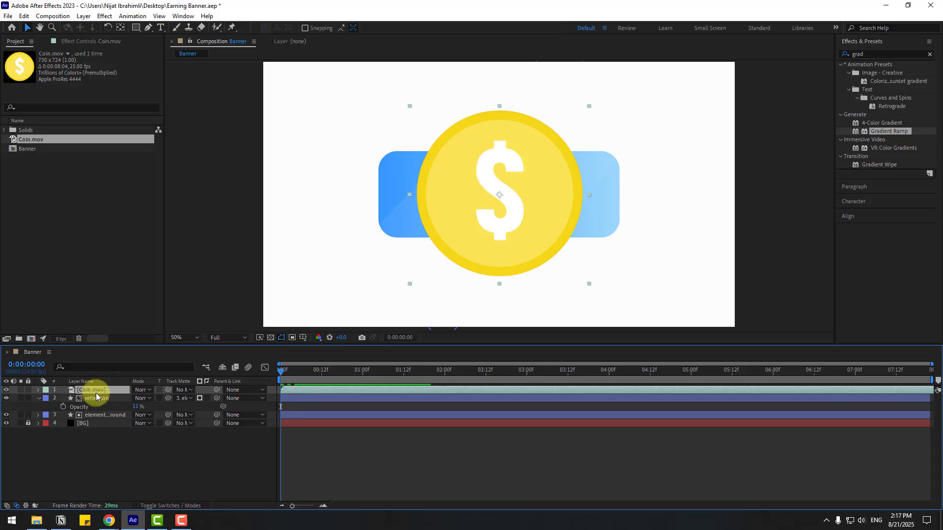
Step: Scale the coin to 39%, move it to the banner's left end, and preview the spin
key(s)
drag(147, 397, 117, 397)
click(474, 203)
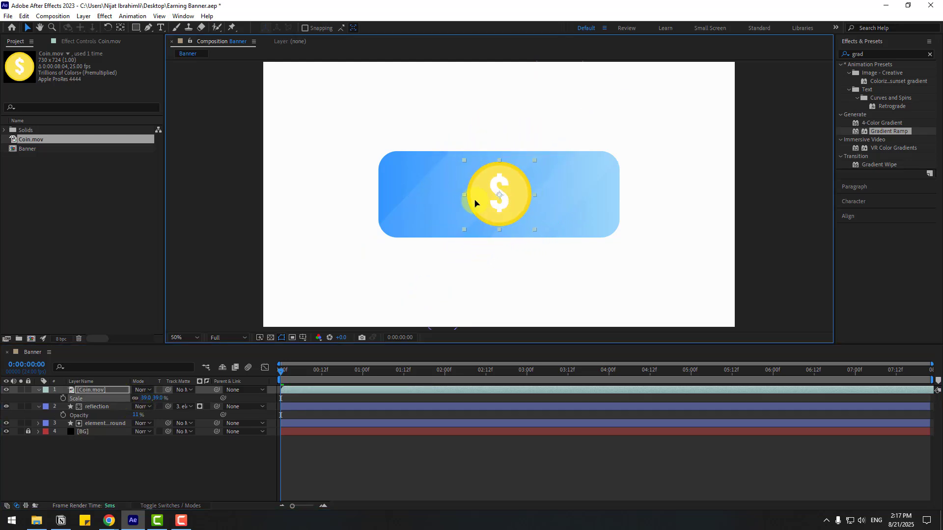
drag(474, 203, 399, 203)
drag(287, 374, 377, 378)
key(space)
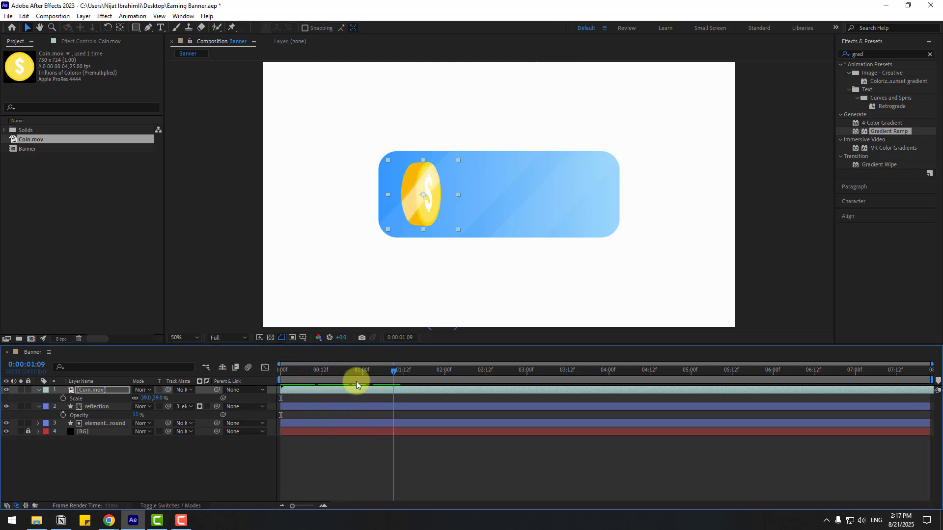
key(Home)
key(u)
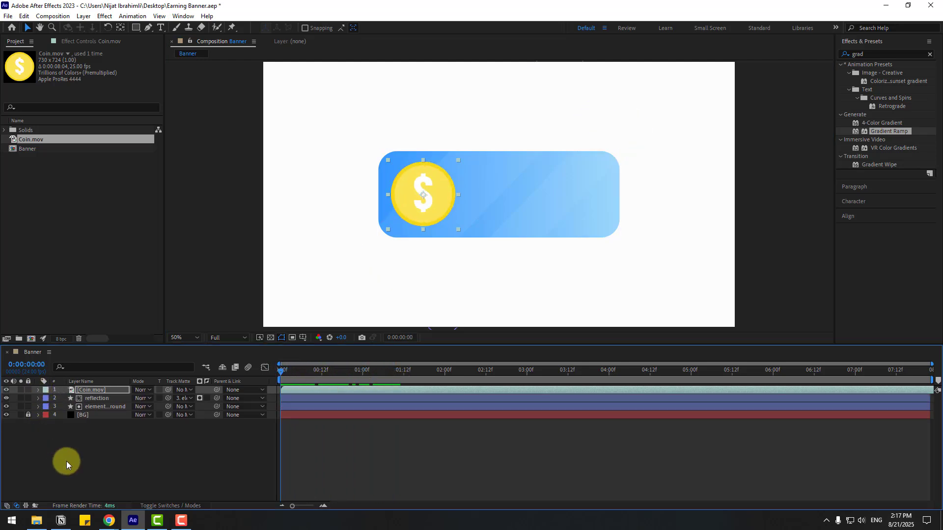
click(66, 461)
Step: Type 'total earnings' inside the banner and colour the text white
click(161, 30)
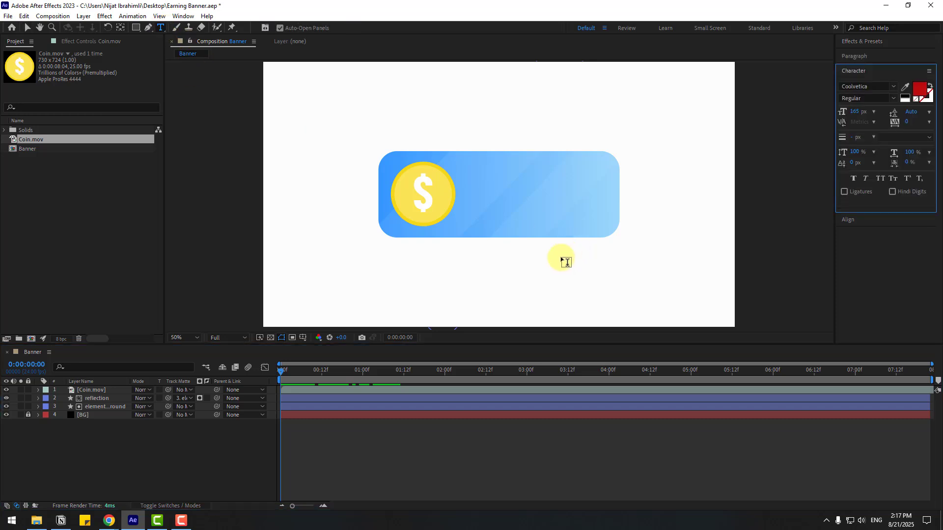
click(486, 207)
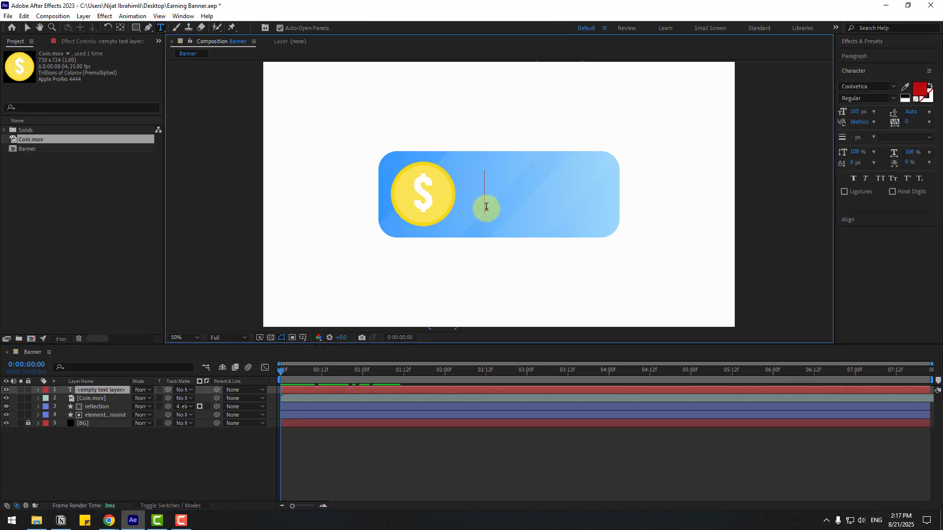
text(total )
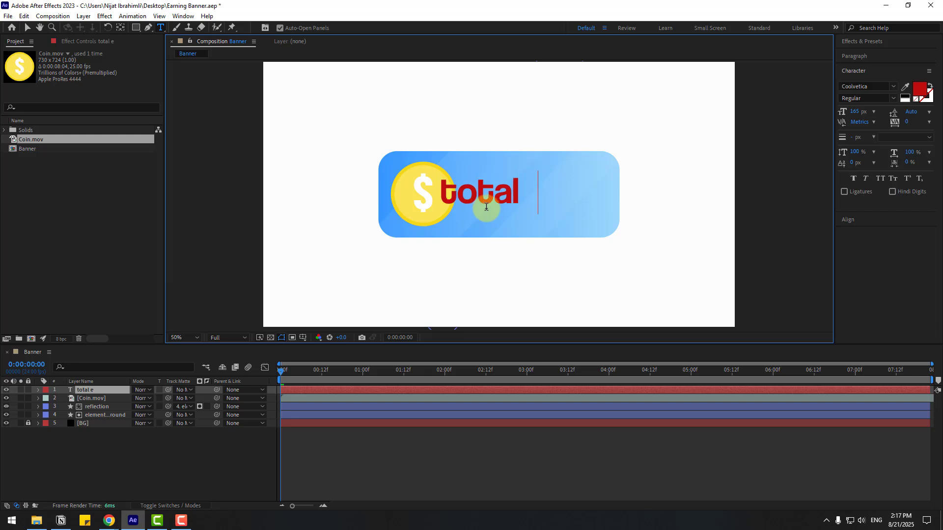
text(earnings)
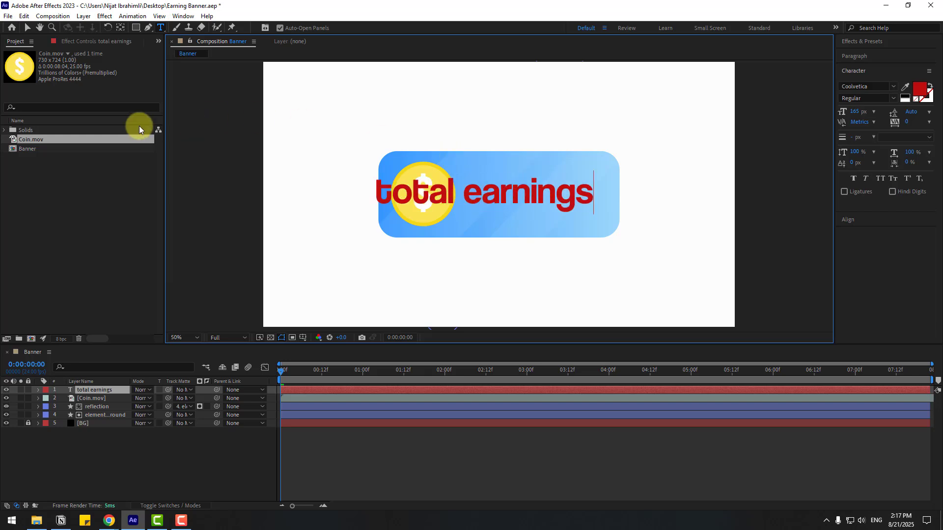
key(ctrl+a)
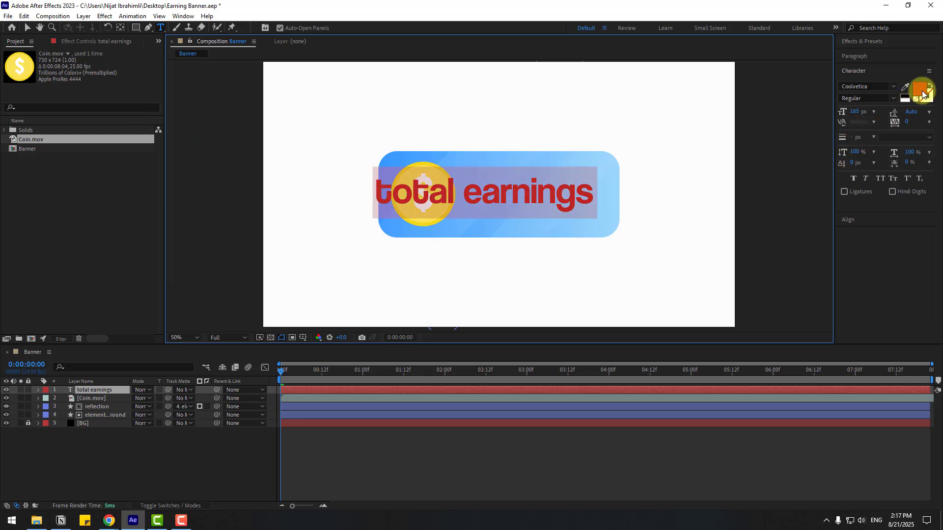
click(919, 89)
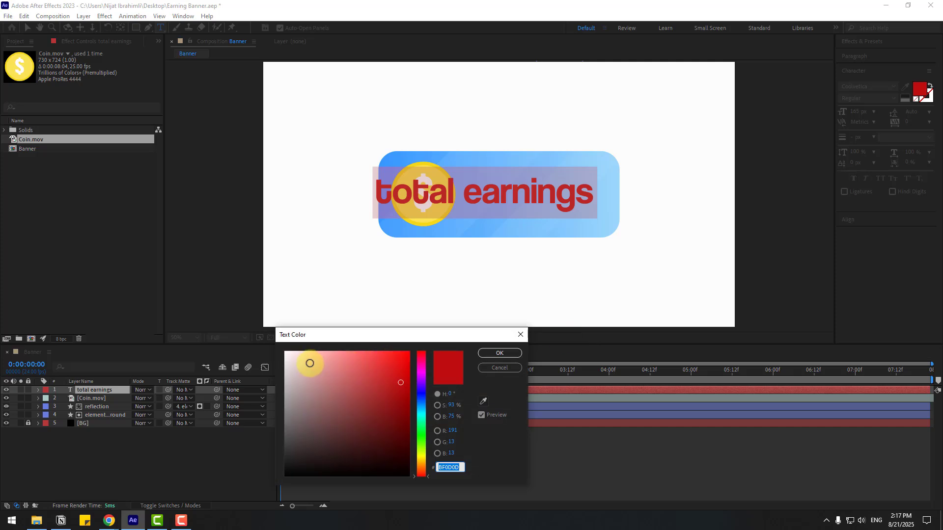
drag(309, 364, 258, 354)
click(496, 354)
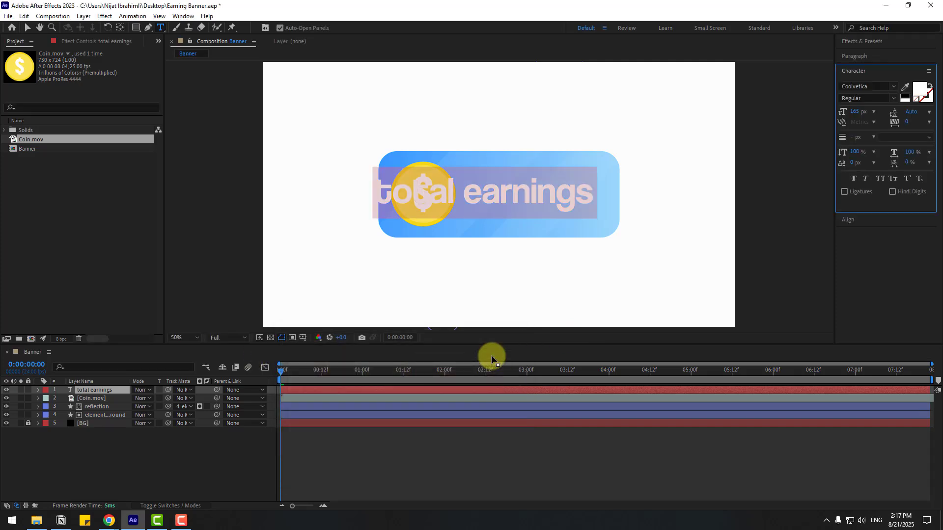
Step: Resize the caption to 96 px and place it lower right of the coin
click(31, 26)
drag(554, 199, 545, 212)
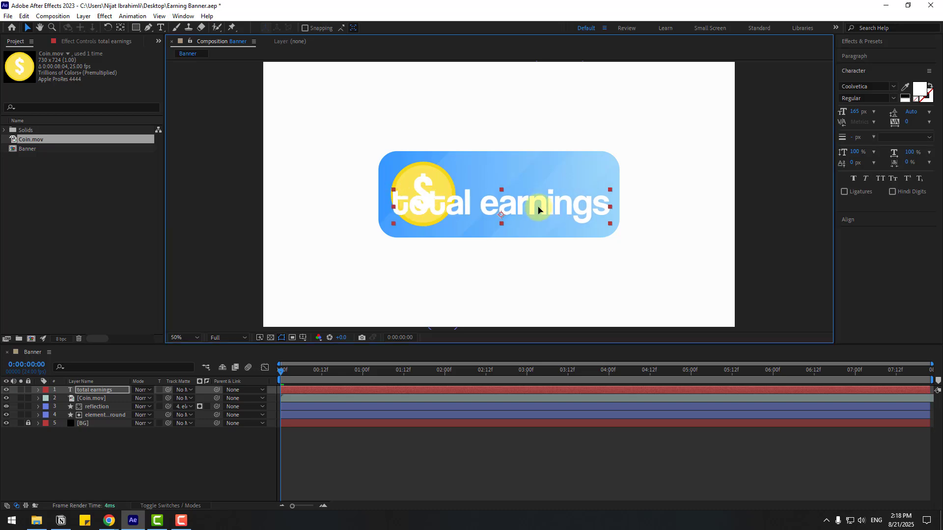
drag(859, 112, 830, 110)
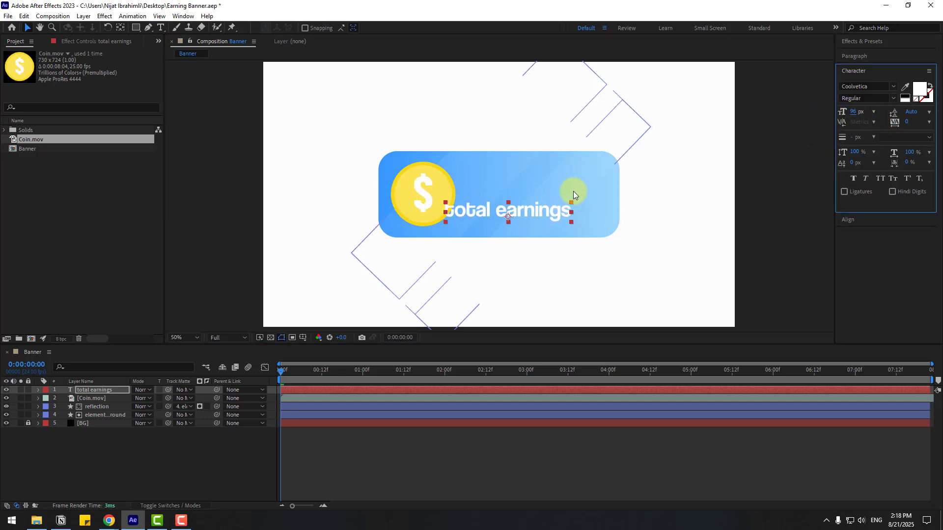
drag(539, 211, 564, 214)
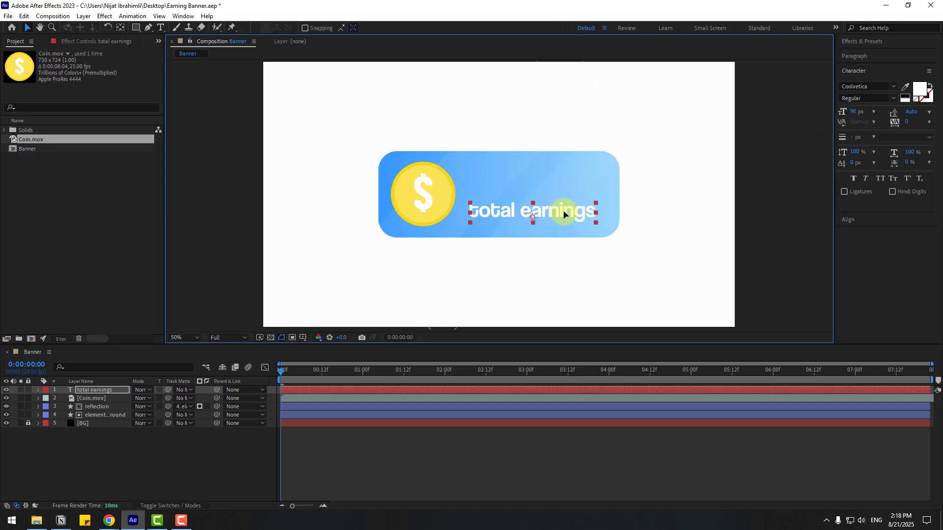
click(107, 467)
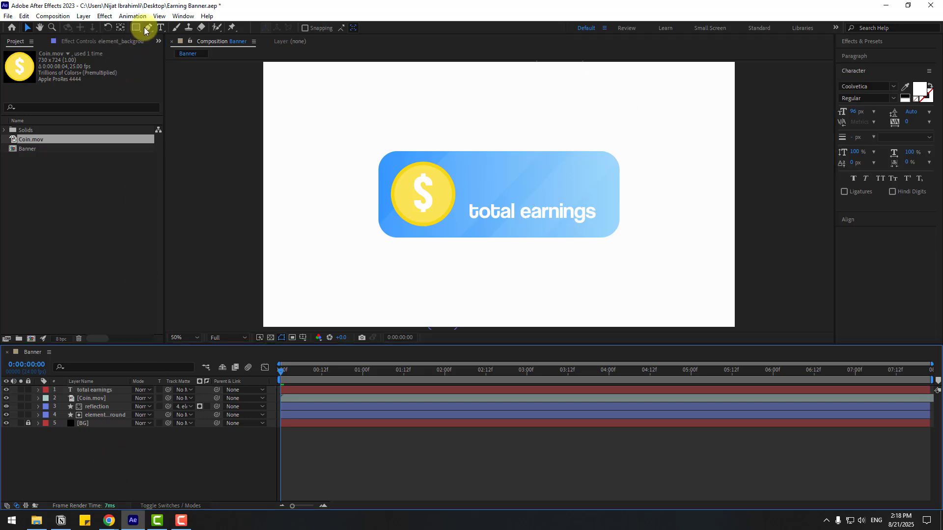
click(160, 27)
Step: Create an empty text layer and search Effects & Presets for 'number'
click(500, 203)
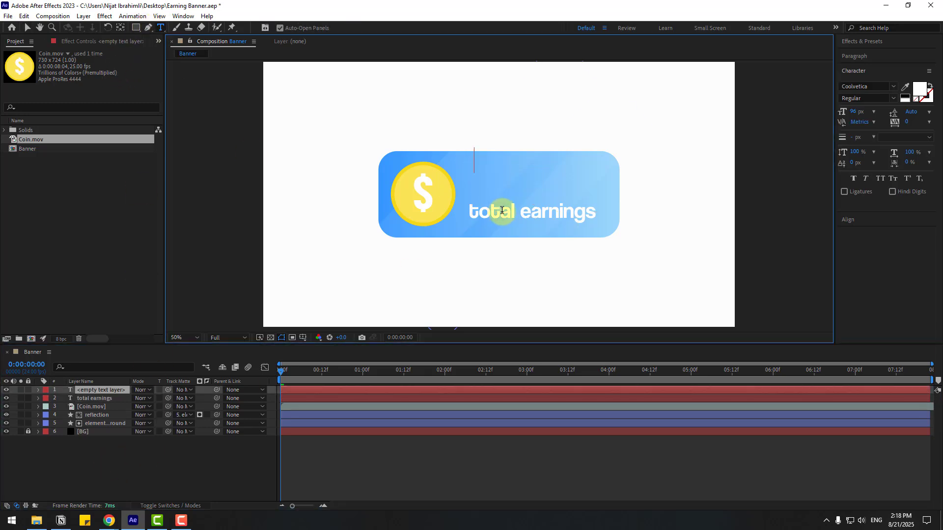
click(27, 28)
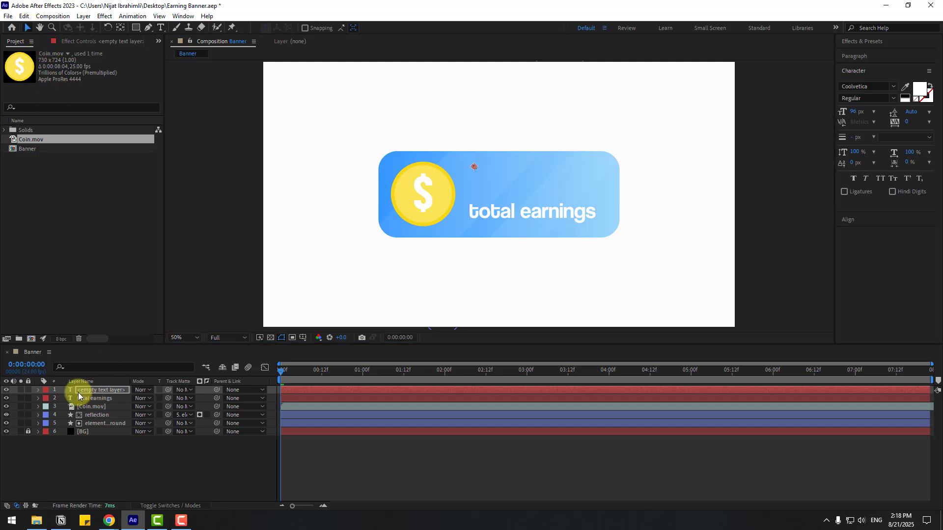
click(862, 41)
click(872, 53)
text(number)
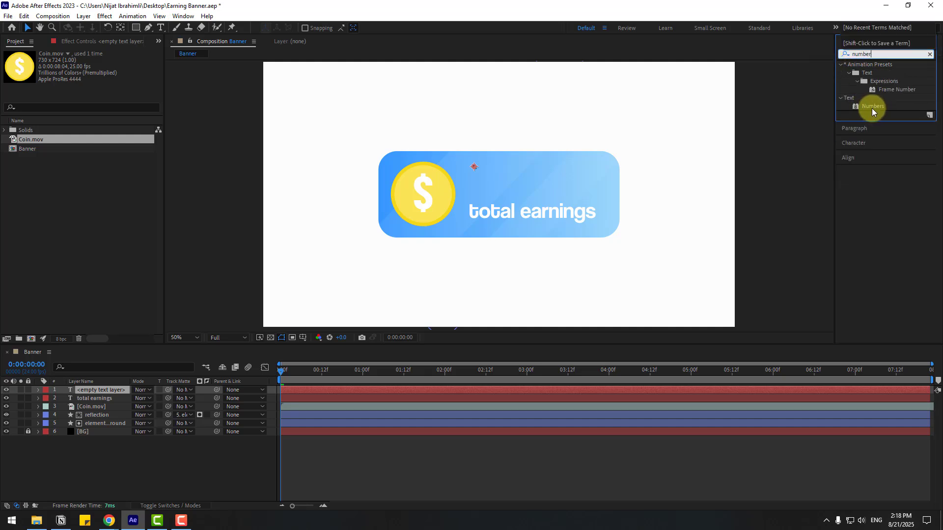
Step: Apply the Numbers effect to the empty layer with Coolvetica font, centre-aligned
drag(872, 107, 94, 390)
drag(397, 214, 313, 246)
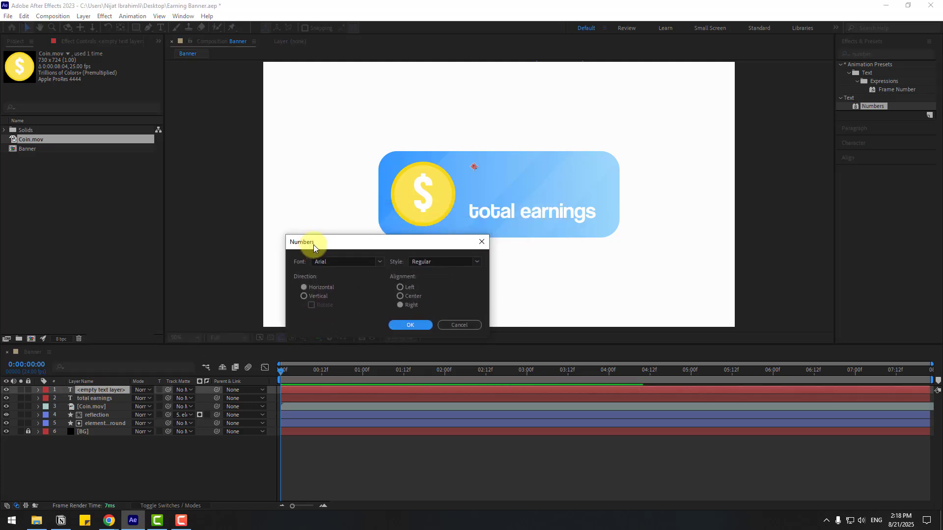
click(369, 263)
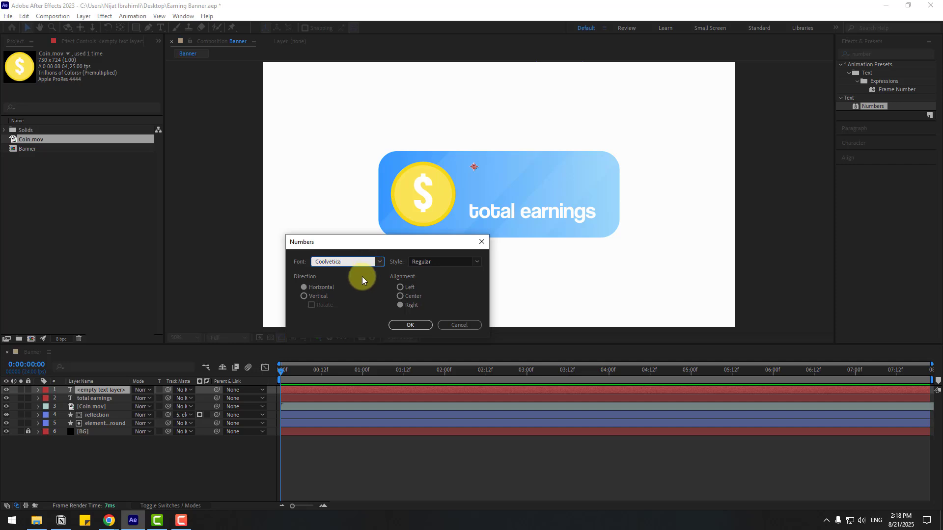
click(399, 296)
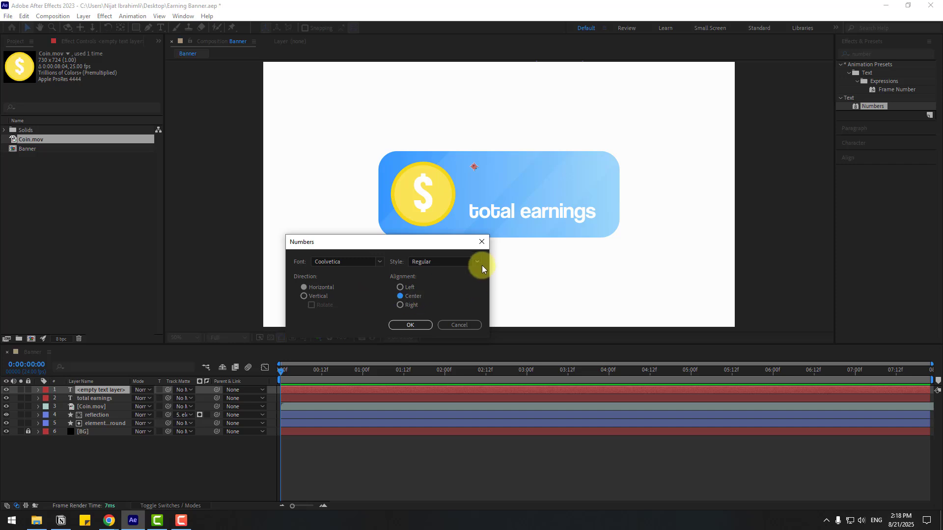
click(413, 324)
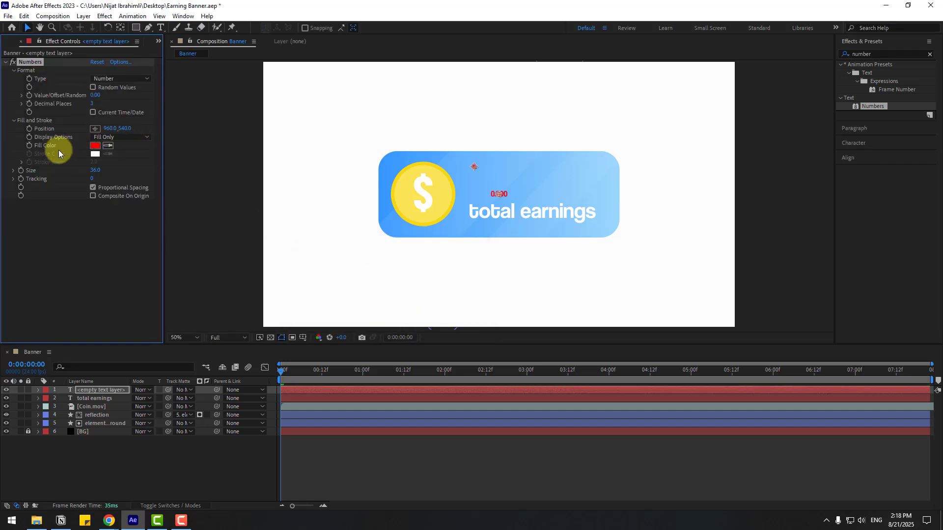
Step: Make the counter white (FFFFFF), enlarge it to about 188, and move it above the caption
click(95, 145)
text(FFFFFF)
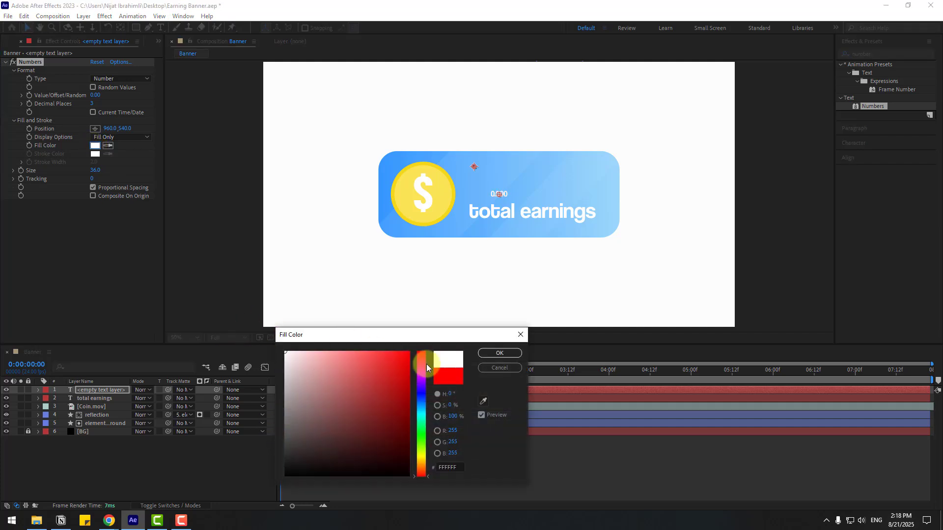
click(500, 353)
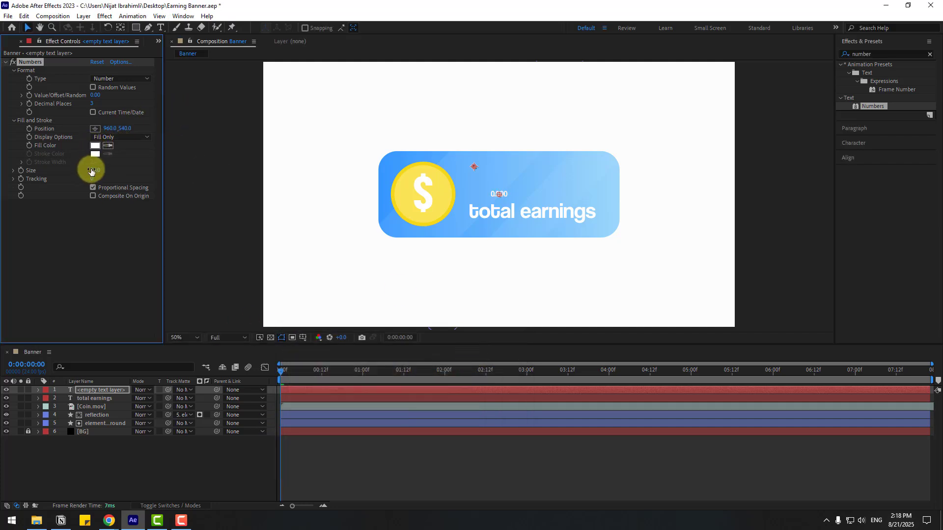
drag(98, 169, 166, 163)
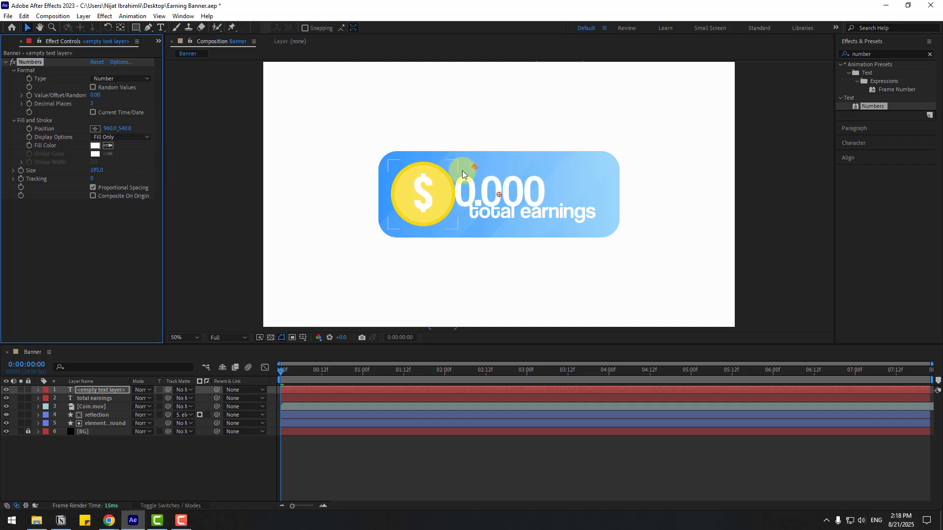
drag(507, 197, 540, 189)
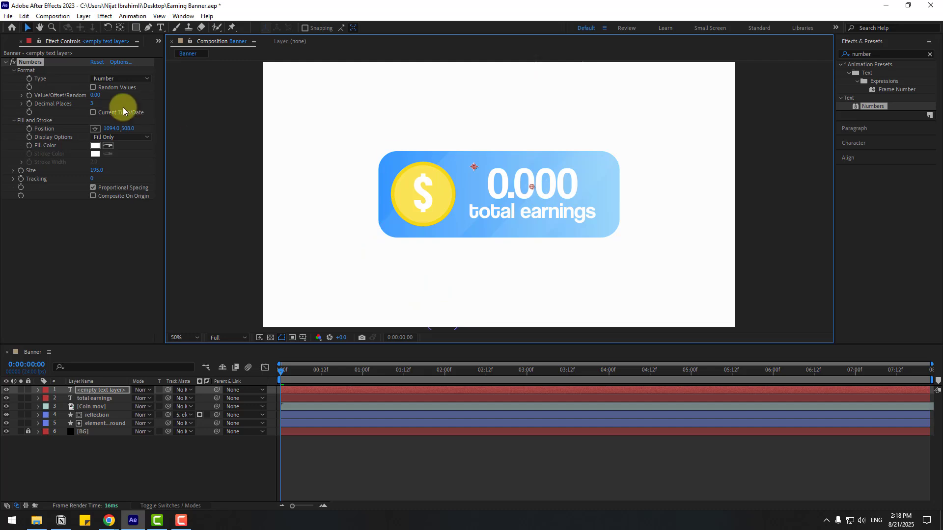
Step: Set the counter's decimal places to 0
click(94, 104)
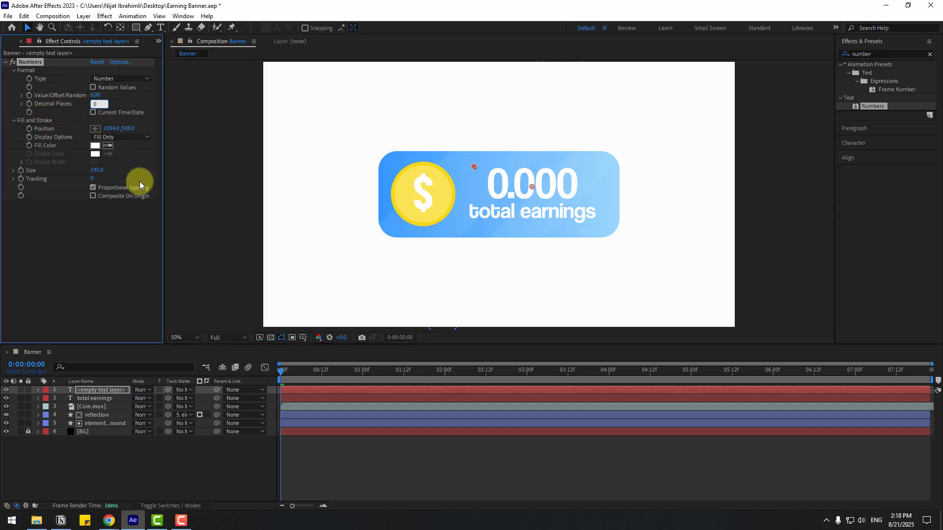
text(0)
key(Return)
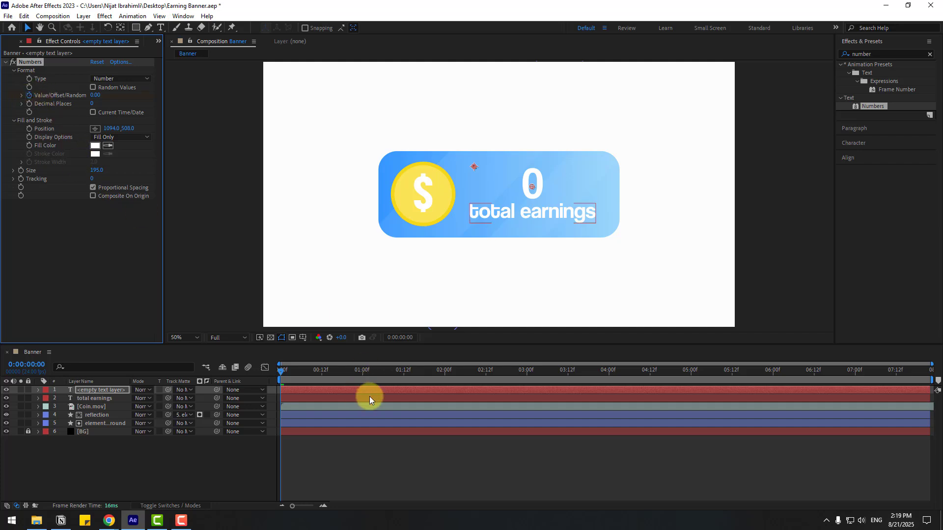
Step: Set the counter's value to 1000 at the 7-second mark and preview the count
key(u)
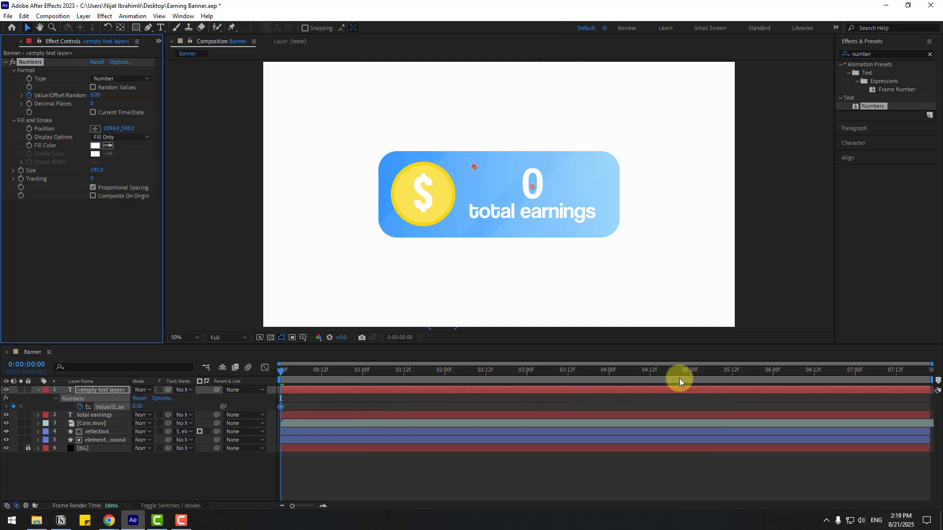
click(856, 377)
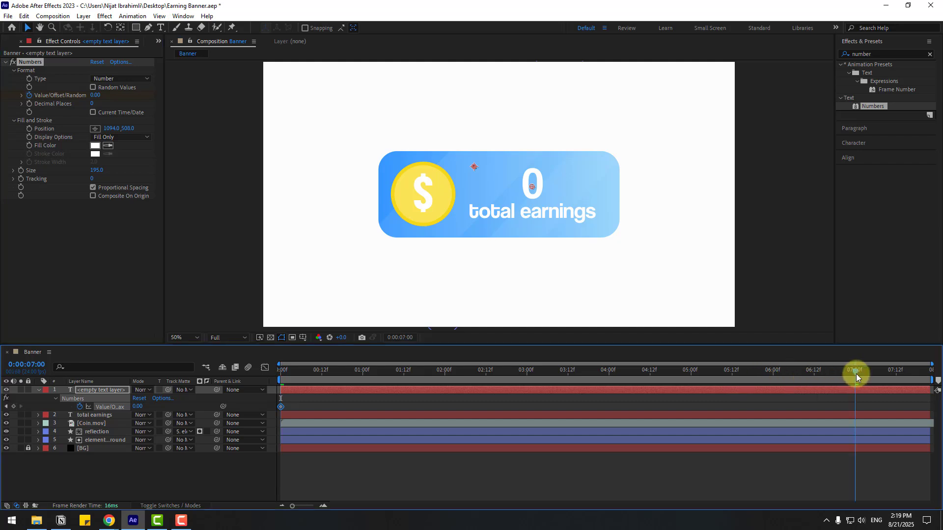
click(96, 95)
text(1)
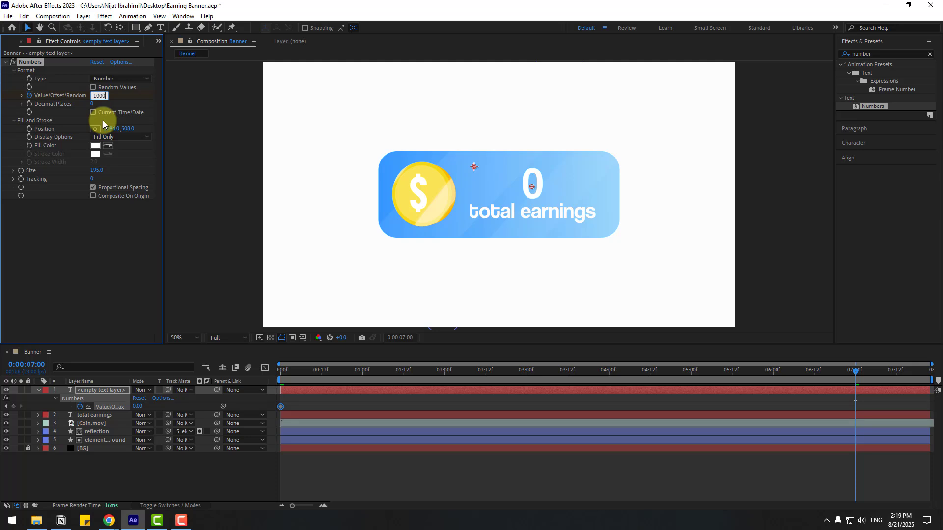
text(000)
key(Return)
key(space)
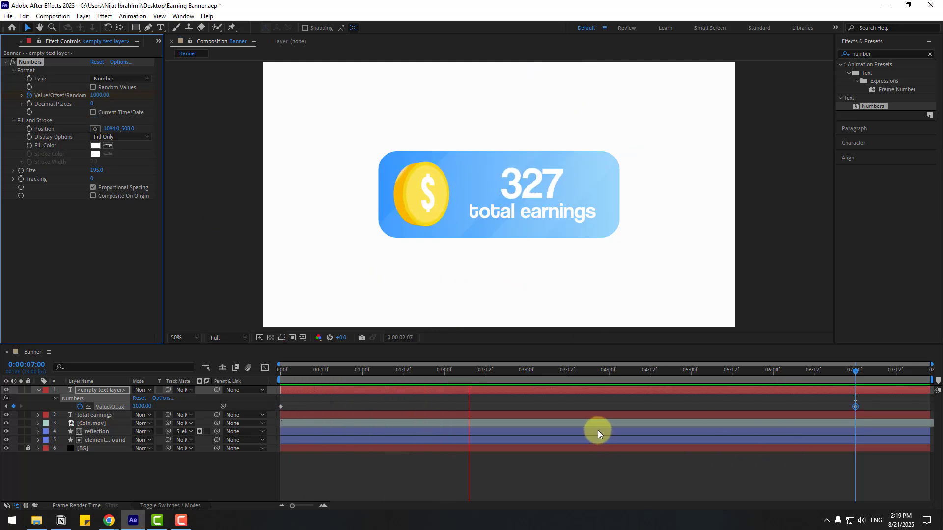
key(space)
click(854, 381)
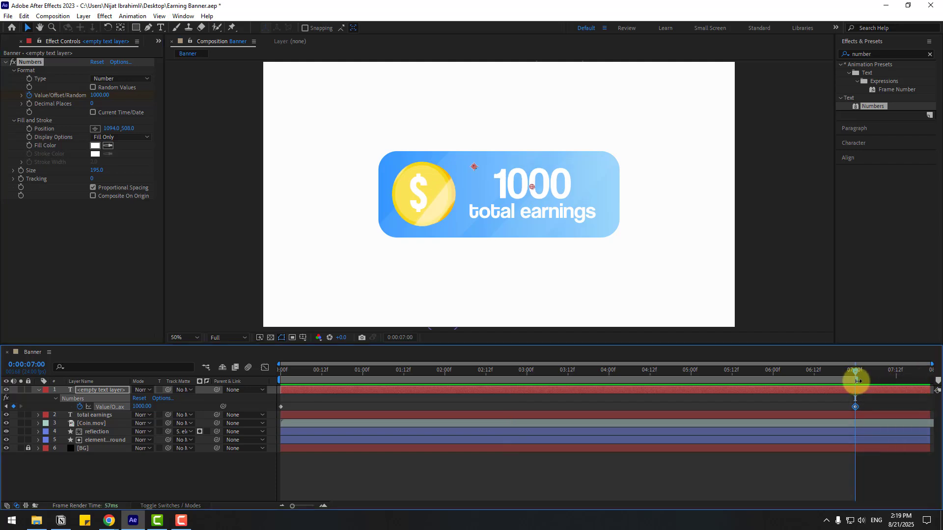
Step: Trim the composition to the work area so it ends at 07:00
right_click(835, 382)
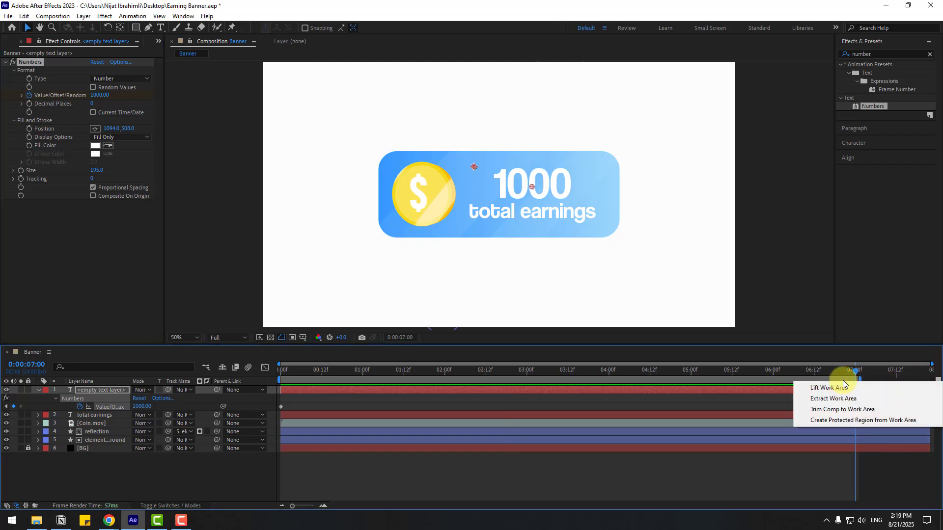
click(851, 416)
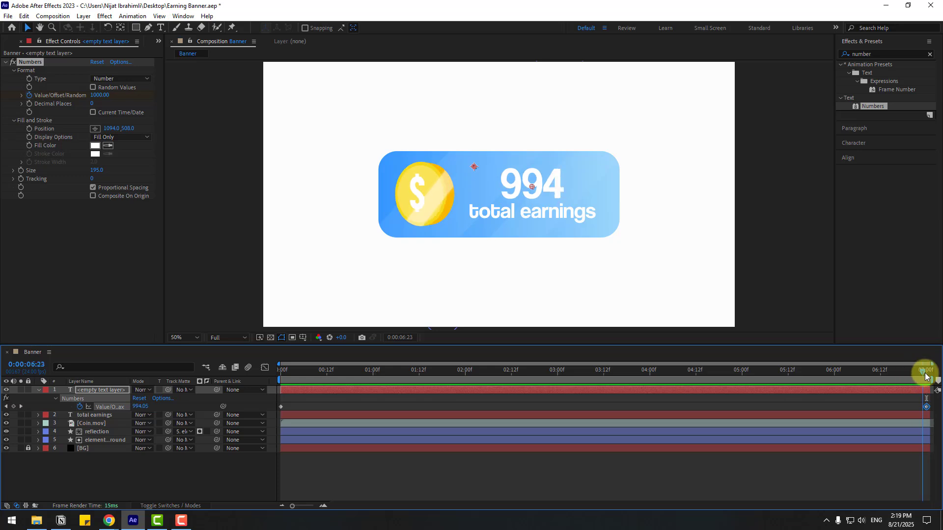
click(161, 28)
Step: Add a '$' text layer at 161 px and place it beside the counter
key(slash)
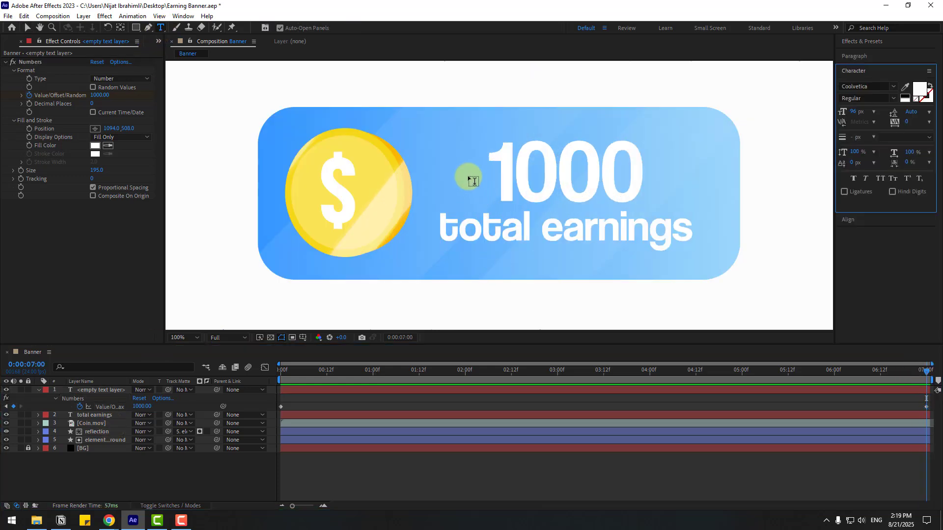
click(440, 161)
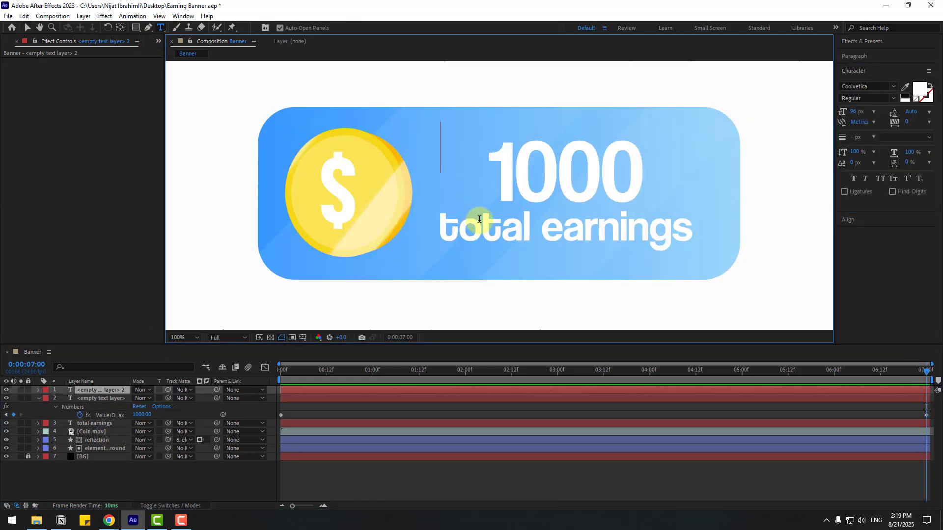
text($)
click(27, 27)
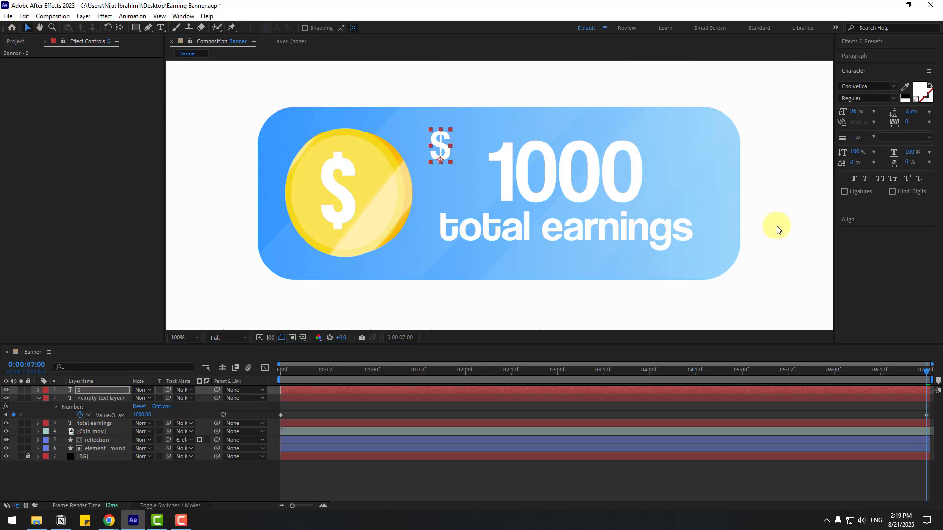
click(852, 114)
drag(855, 114, 885, 110)
drag(439, 157, 459, 178)
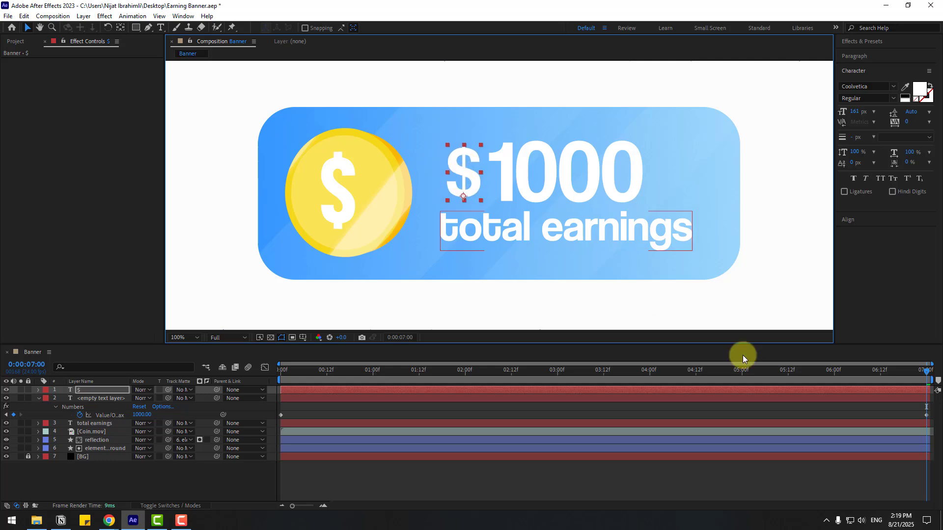
Step: Preview the banner animation and return to the start of the timeline
key(comma)
click(370, 279)
key(space)
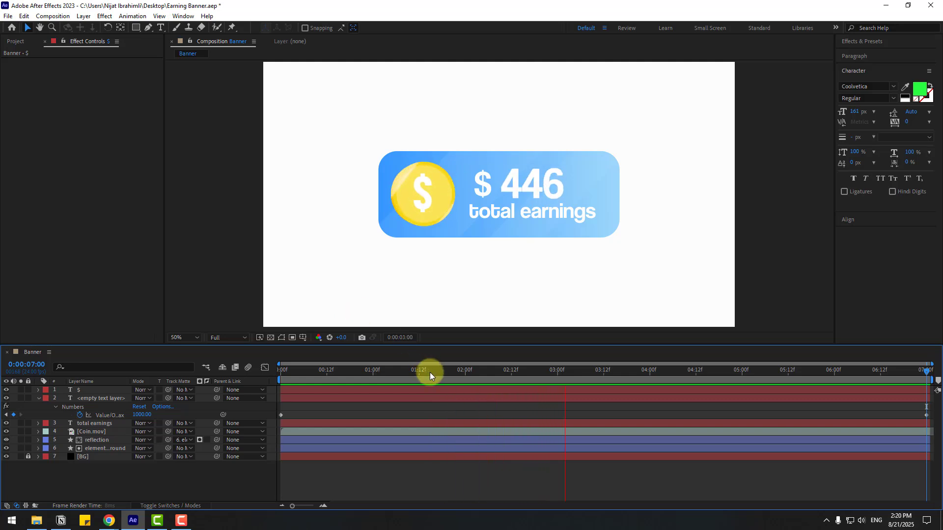
click(481, 376)
key(Home)
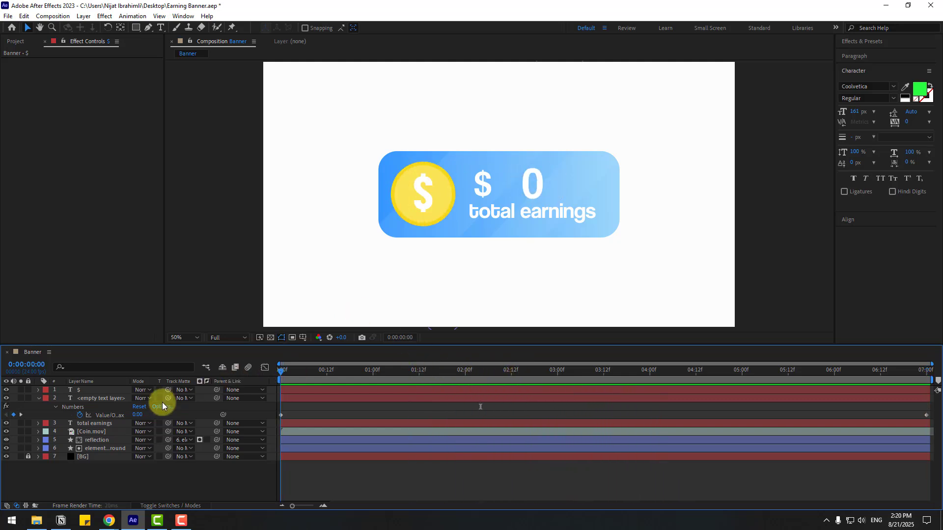
click(38, 398)
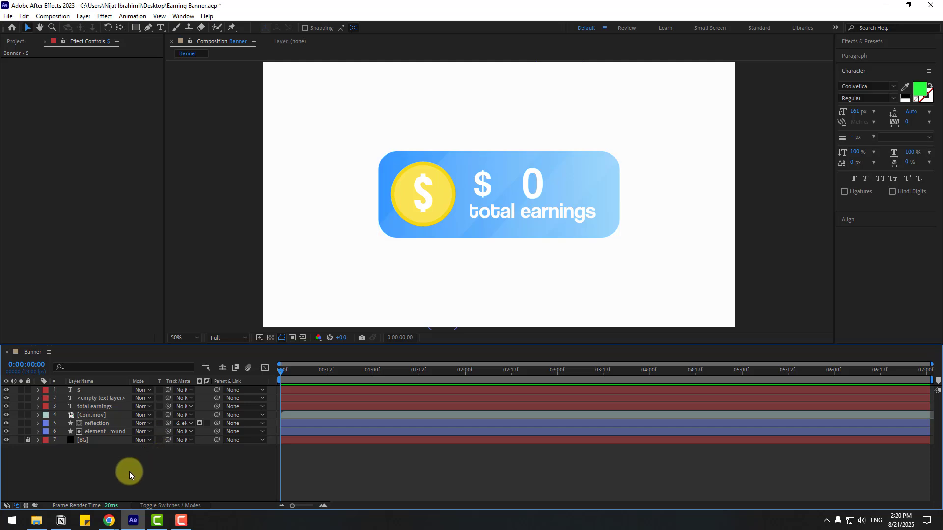
Step: Add a null object layer with its anchor point centred
right_click(98, 475)
mouse_move(193, 358)
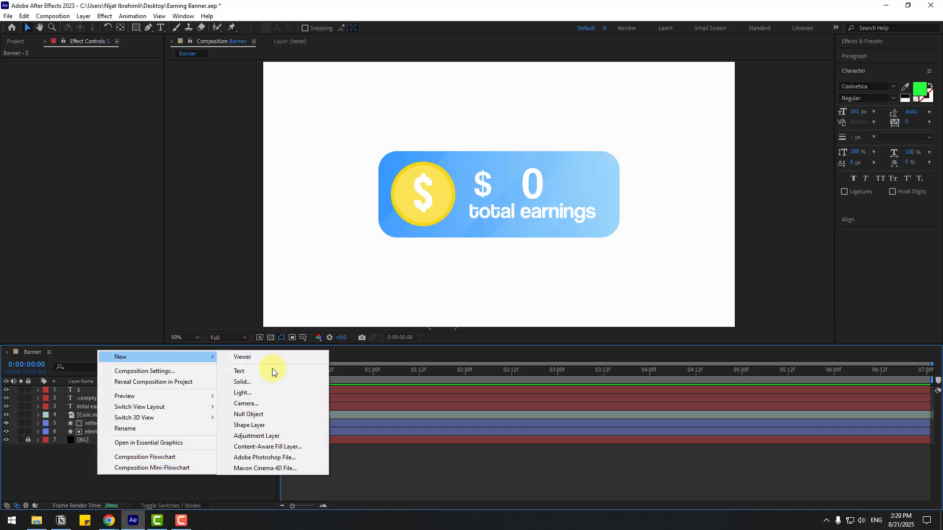
click(255, 415)
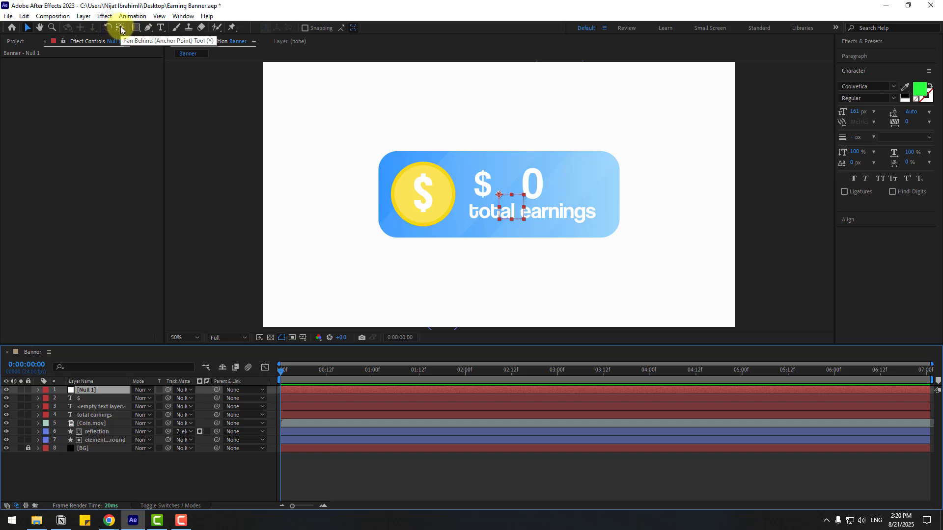
key(ctrl+alt+Home)
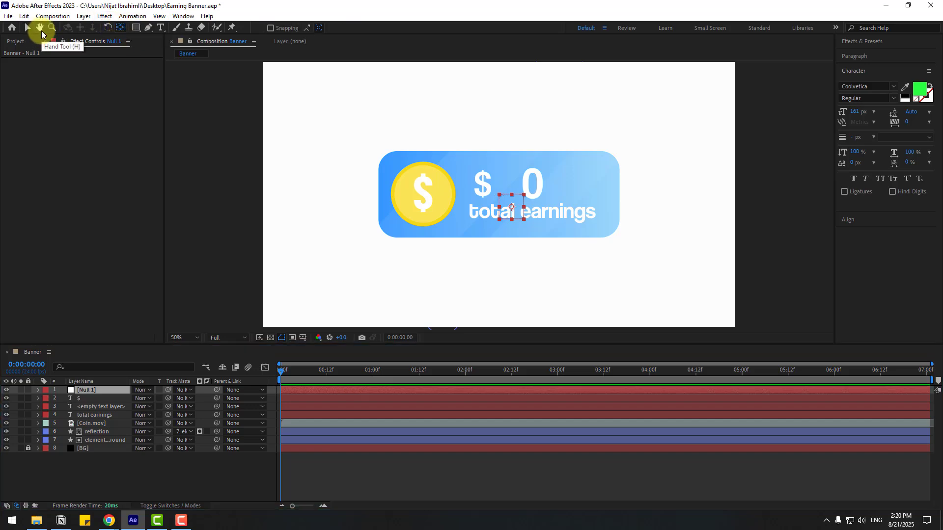
Step: Parent the $, counter, caption, Coin.mov, reflection and banner layers to Null 1
click(83, 398)
ctrl+click(92, 406)
ctrl+click(89, 414)
ctrl+click(90, 423)
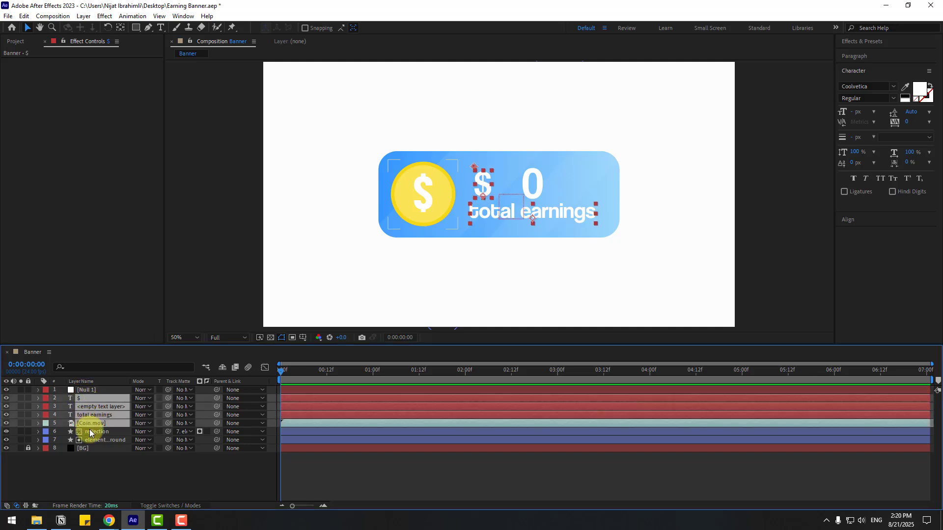
ctrl+click(96, 432)
ctrl+click(100, 440)
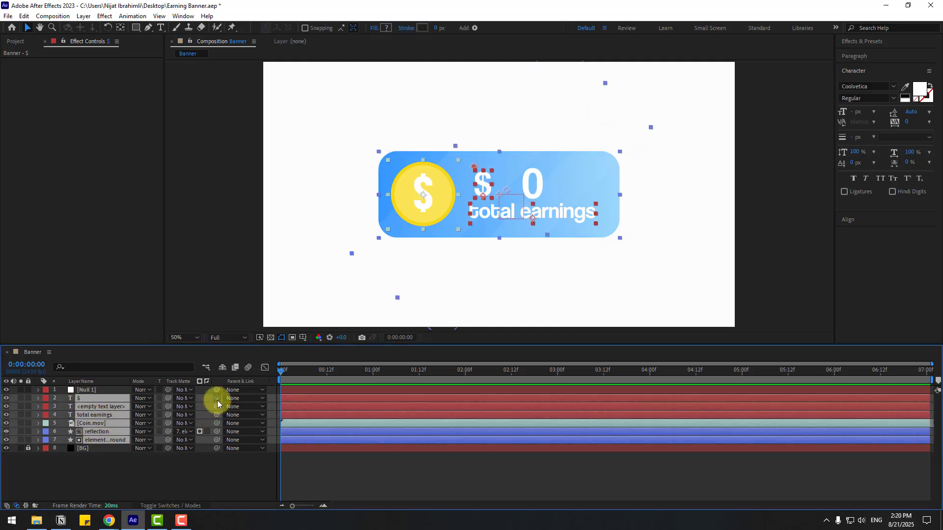
drag(216, 406, 93, 389)
Step: Raise the whole banner via Null 1, nudge the counter higher, and save the project
click(92, 390)
click(510, 211)
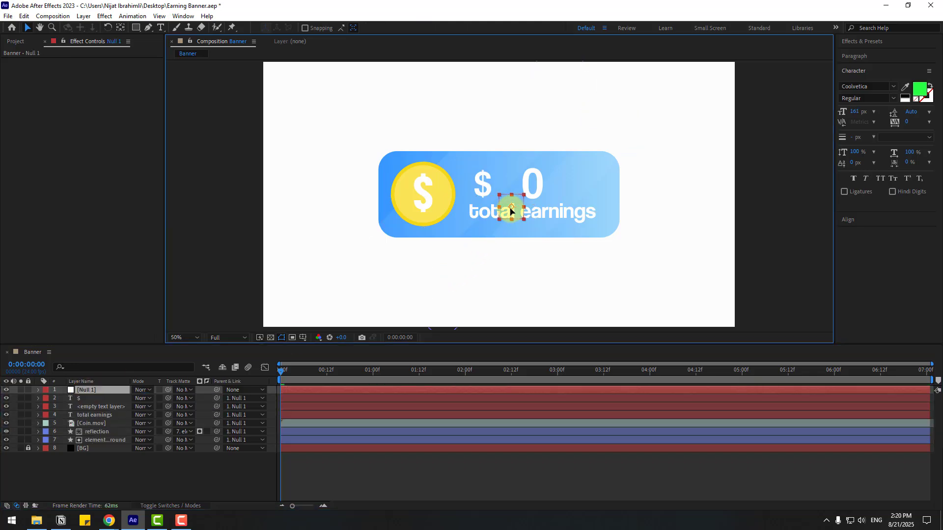
mouse_move(511, 211)
mouse_down()
mouse_move(511, 195)
mouse_move(510, 204)
mouse_up()
click(98, 406)
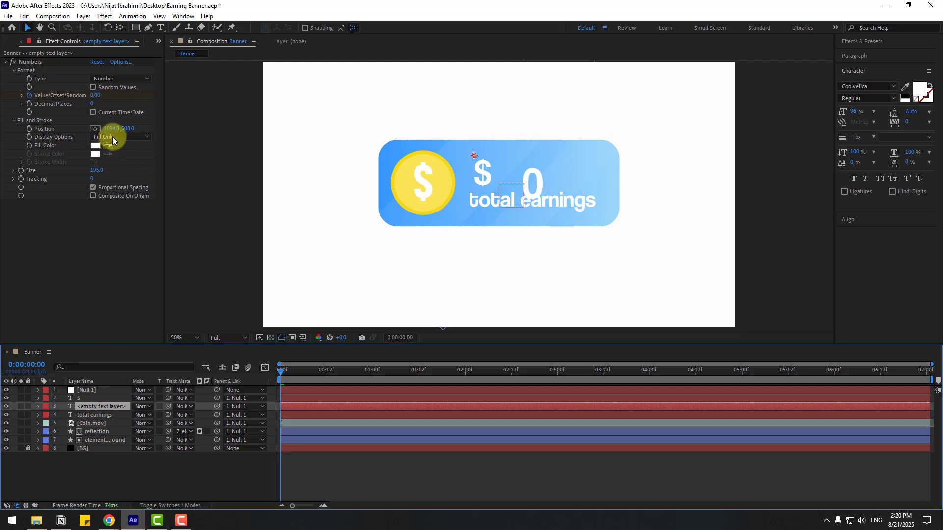
drag(125, 129, 108, 128)
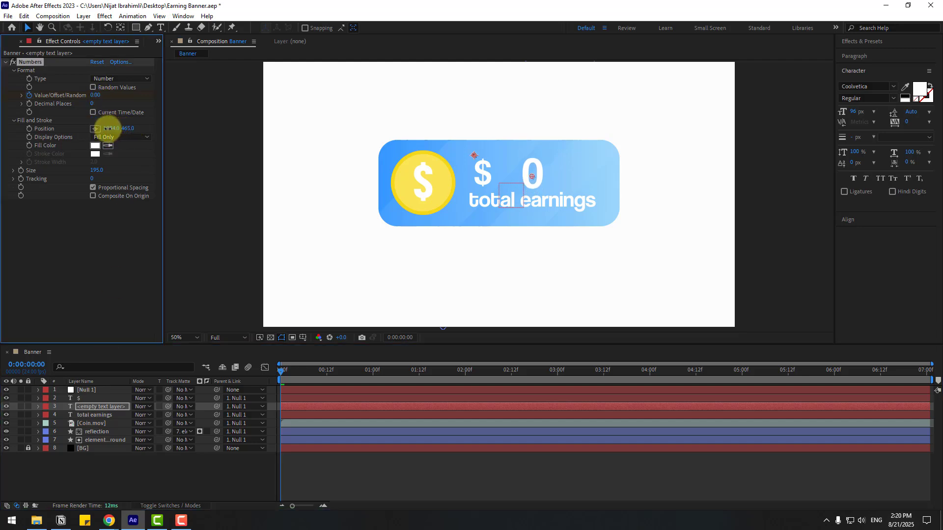
click(186, 470)
key(ctrl+s)
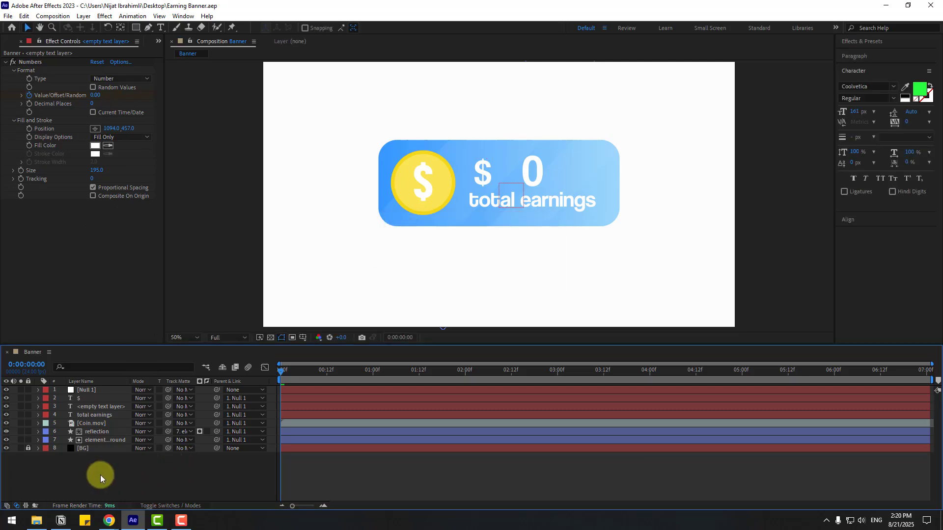
Step: Create a new black solid layer for the shadow
right_click(113, 473)
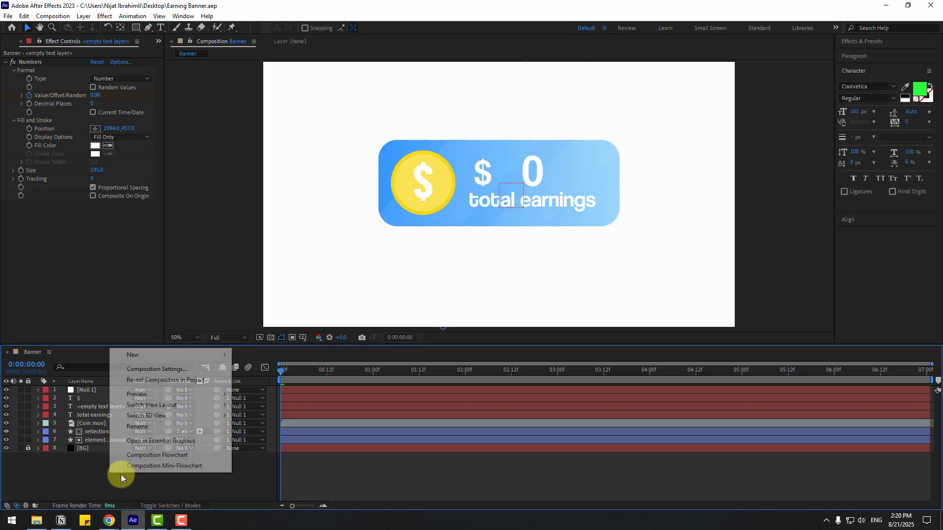
mouse_move(162, 355)
click(251, 381)
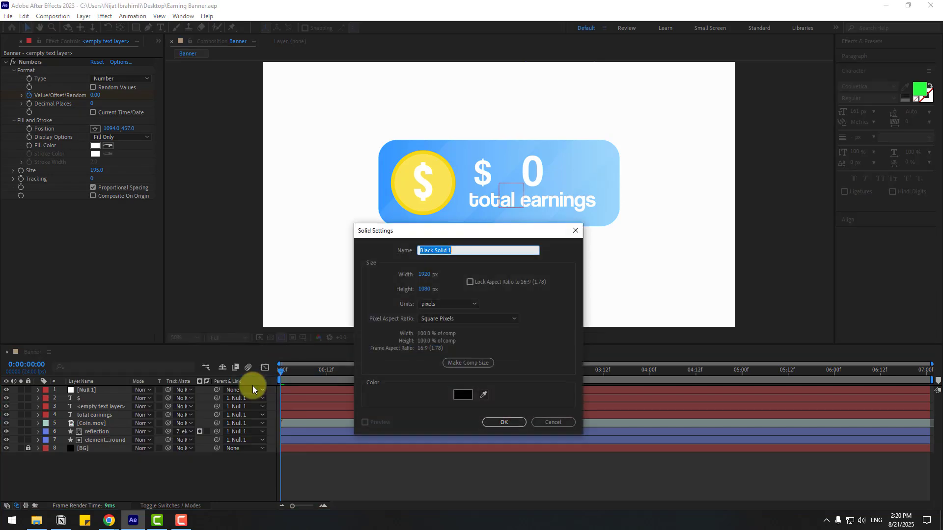
text(shadow)
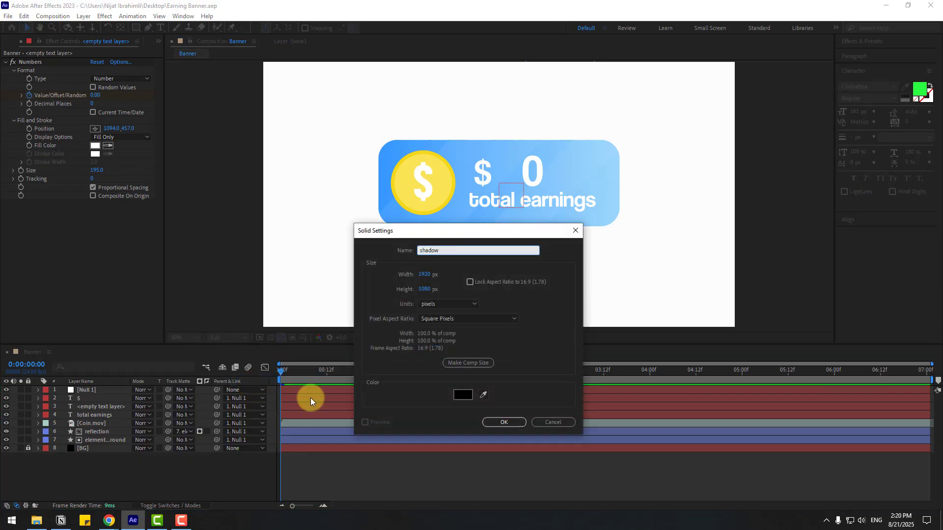
click(504, 422)
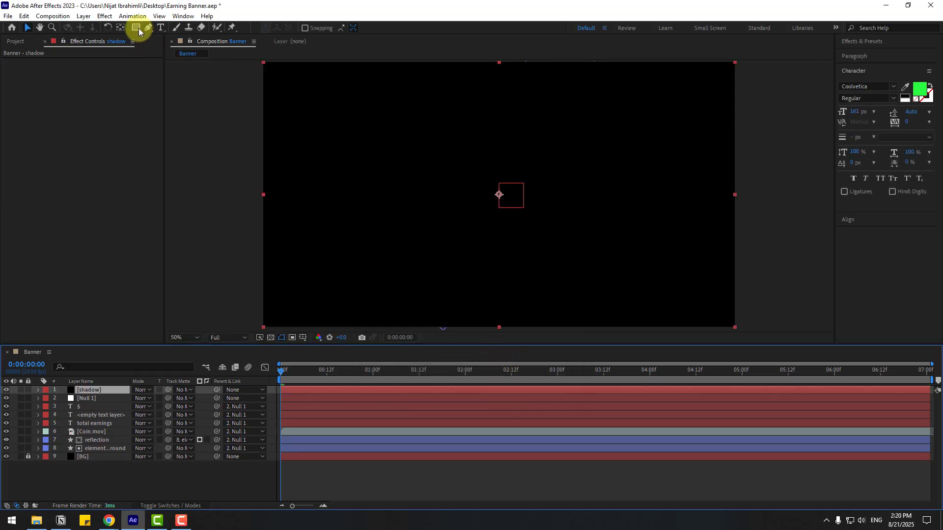
Step: Draw an ellipse mask on the shadow solid and position it beneath the banner
drag(138, 28, 162, 46)
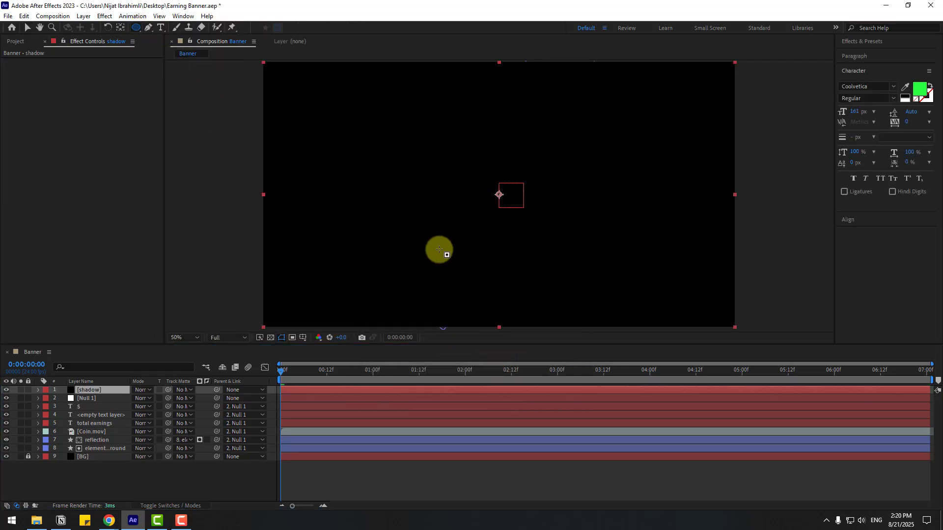
drag(418, 249, 648, 271)
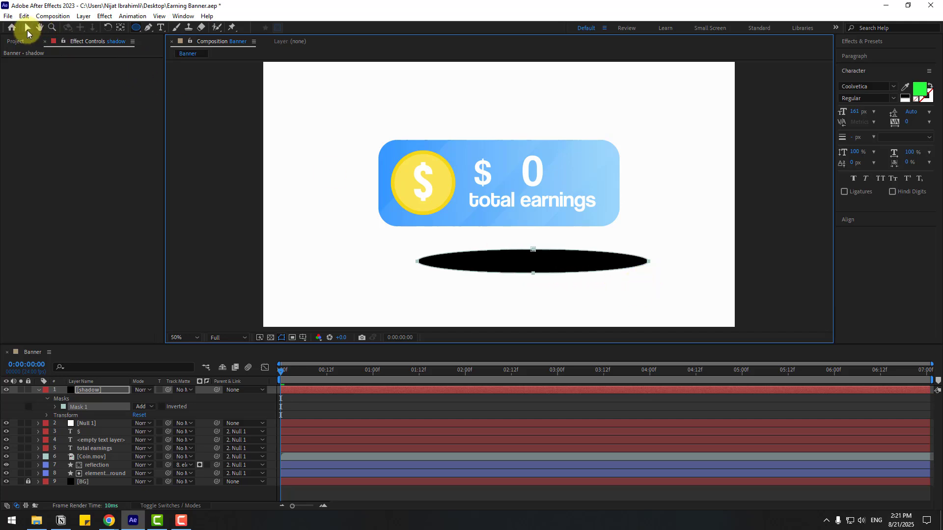
click(27, 29)
drag(519, 265, 468, 281)
click(110, 411)
Step: Set the shadow mask feather to 114 and the layer opacity to 45%
click(55, 406)
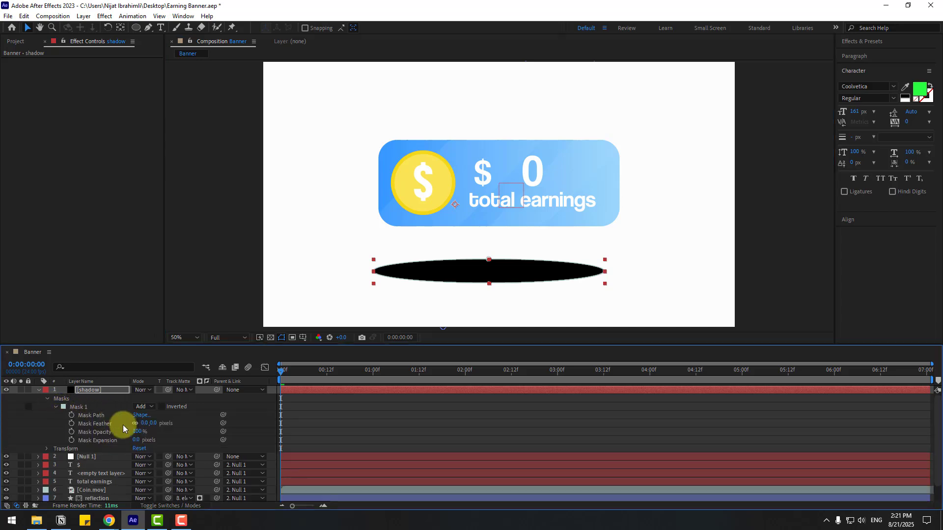
drag(145, 423, 196, 421)
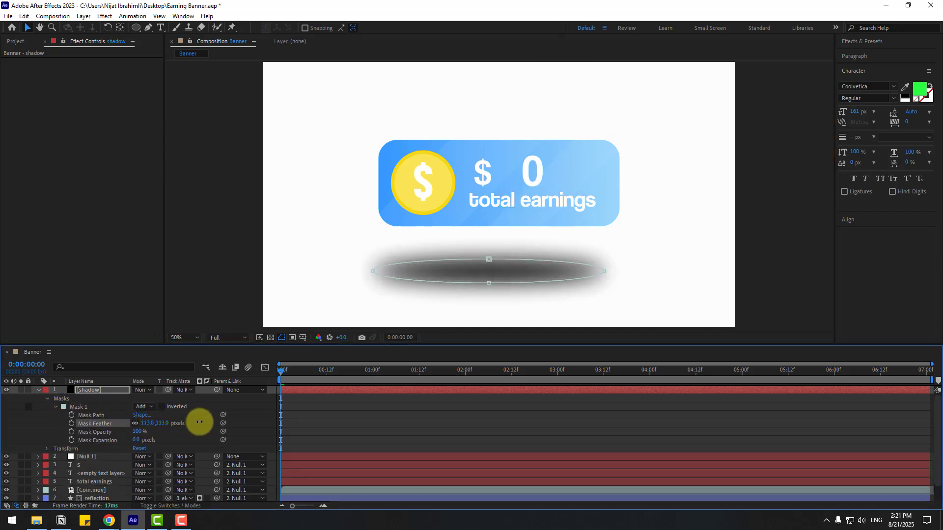
click(90, 389)
key(t)
drag(135, 398, 909, 115)
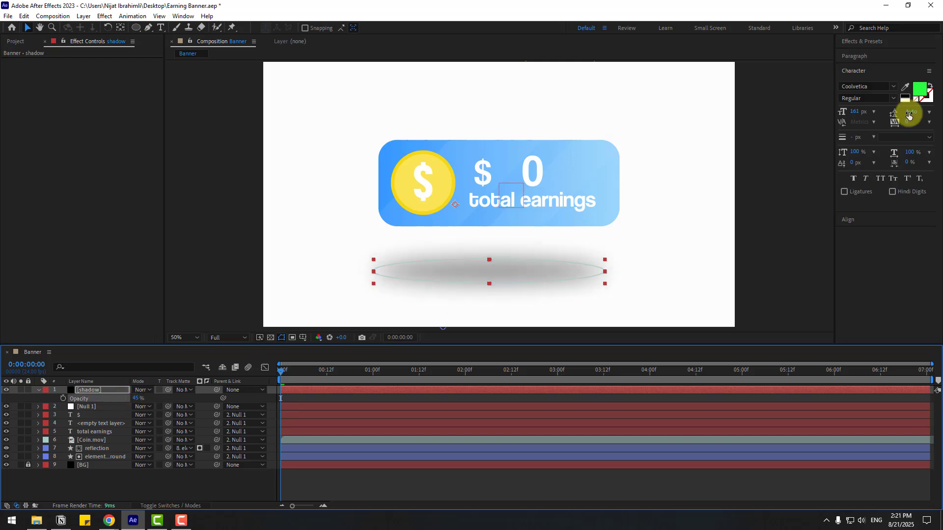
Step: Apply a Fill effect to the shadow, colour-sampled from the banner's blue
click(862, 42)
click(865, 54)
text(fill)
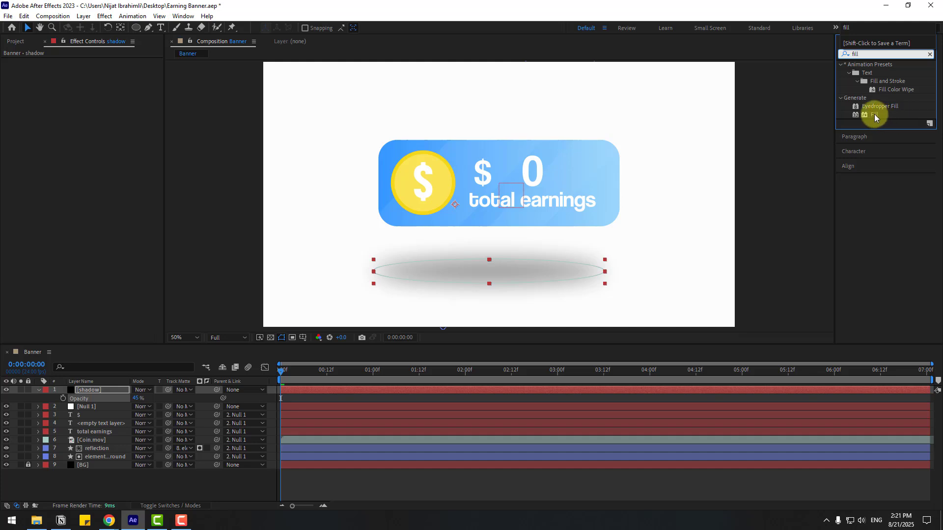
drag(874, 114, 88, 389)
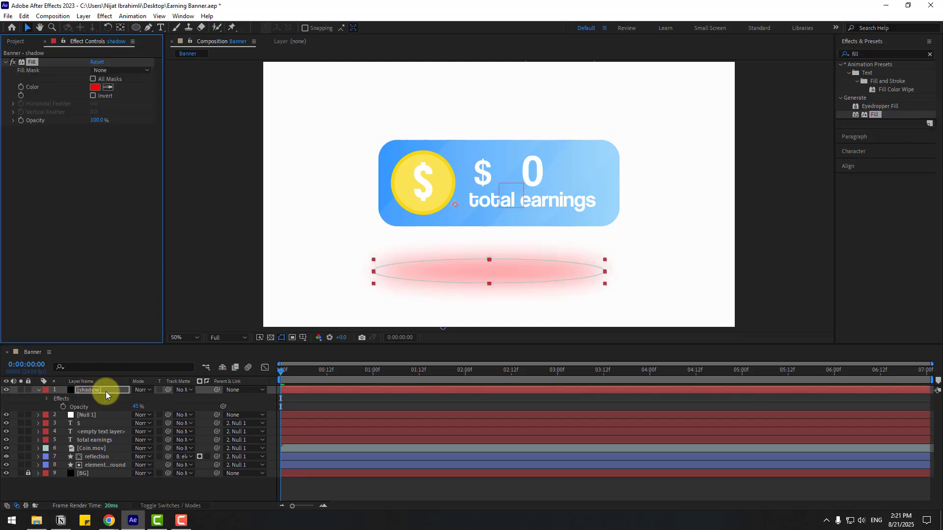
click(111, 88)
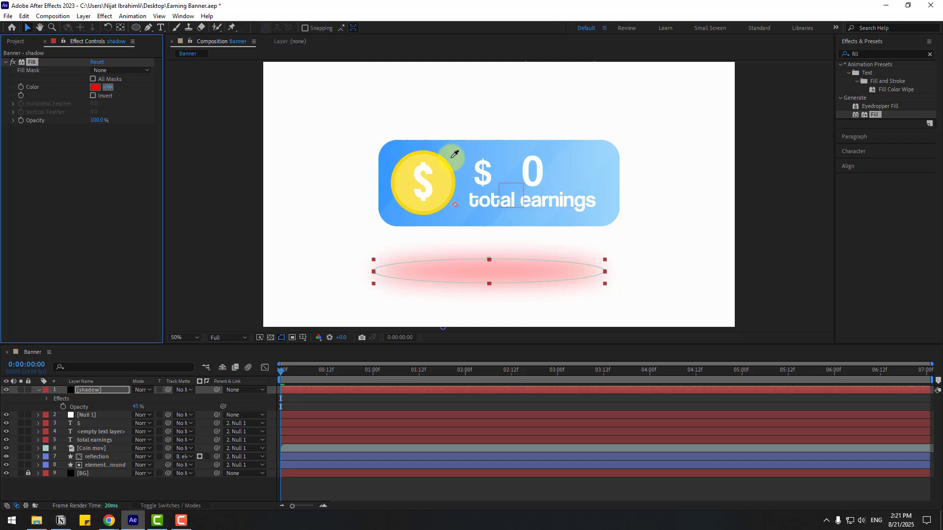
click(395, 148)
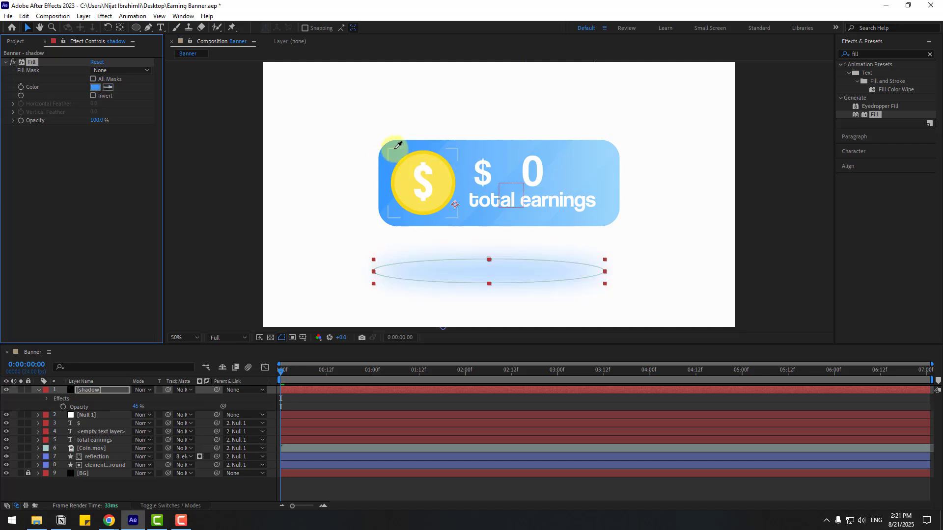
Step: Preview the blue shadow, then select it with the anchor point tool
click(243, 485)
key(space)
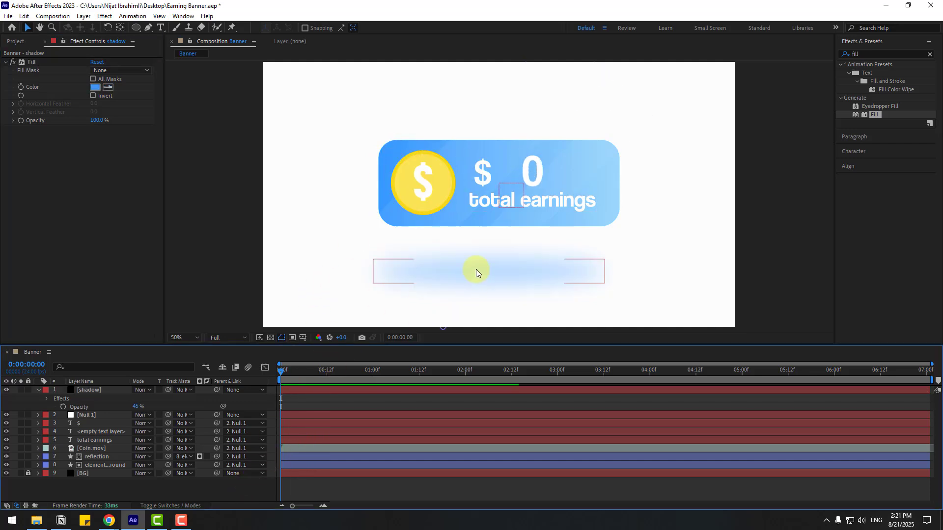
click(476, 269)
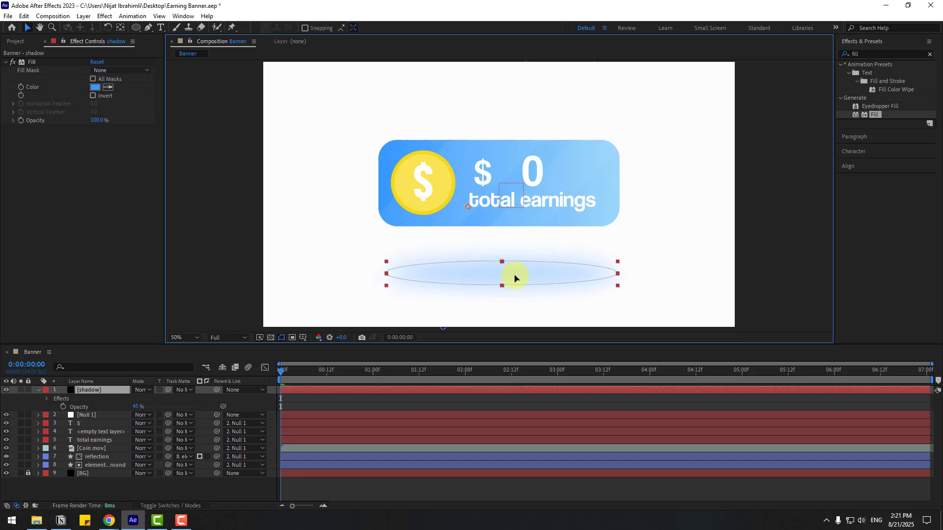
click(120, 27)
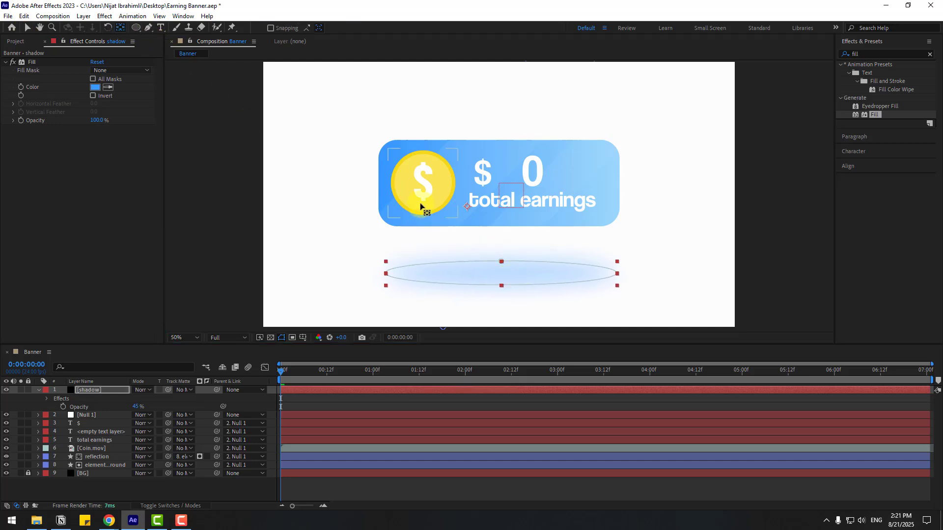
click(494, 247)
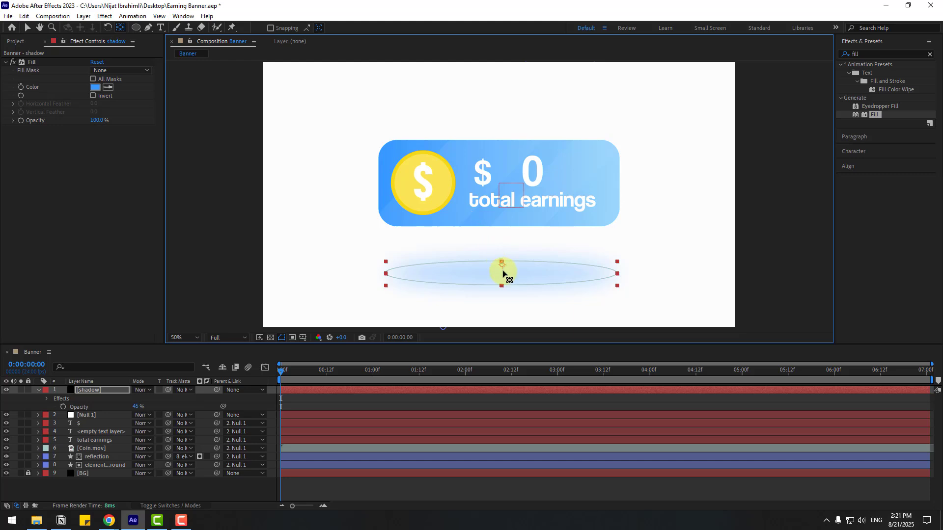
Step: Keyframe the reflection's starting position off the upper left of the banner
click(27, 27)
click(170, 465)
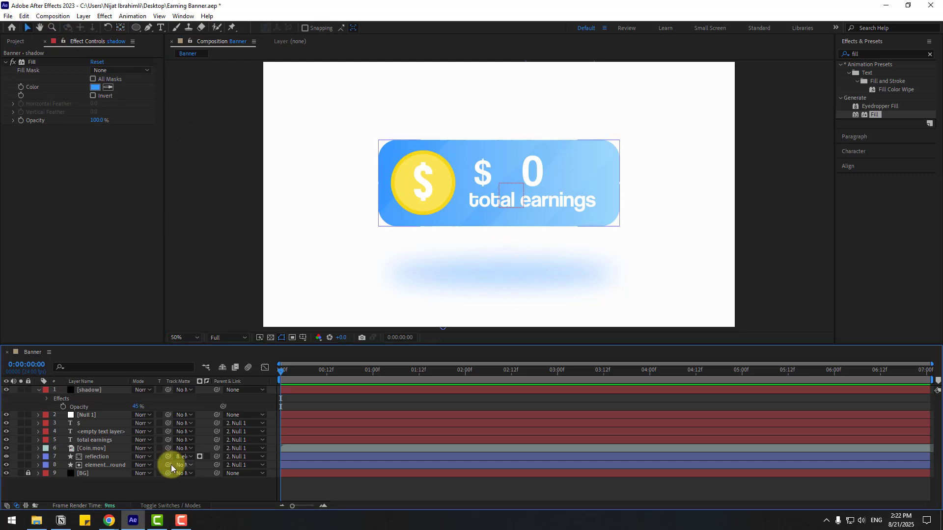
click(106, 457)
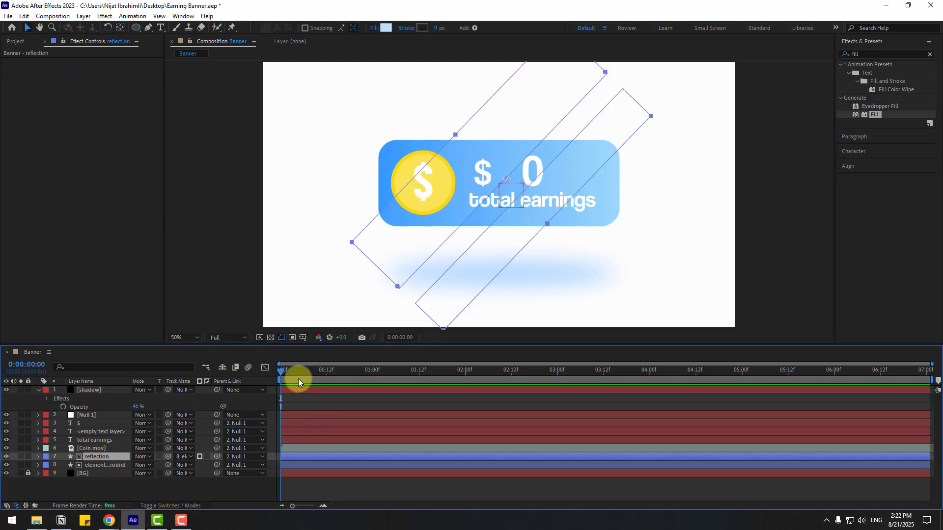
key(p)
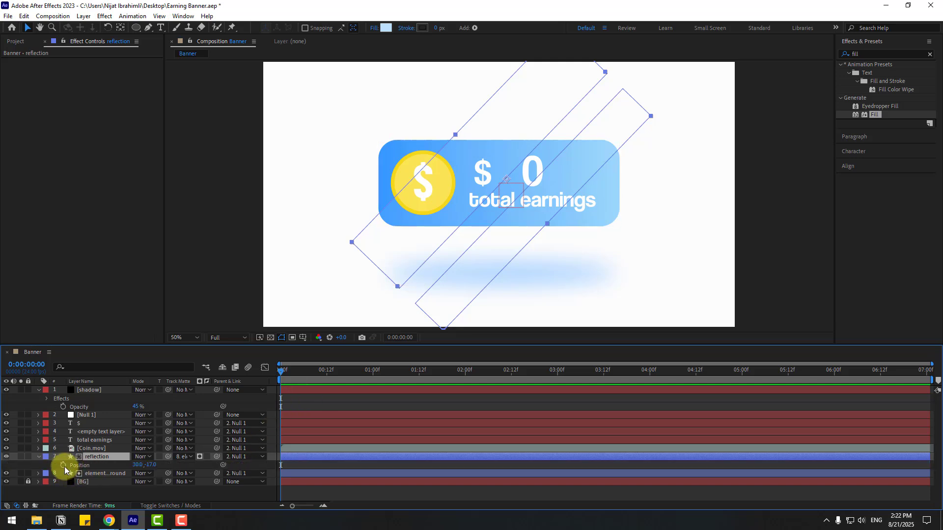
click(63, 466)
drag(509, 241, 317, 167)
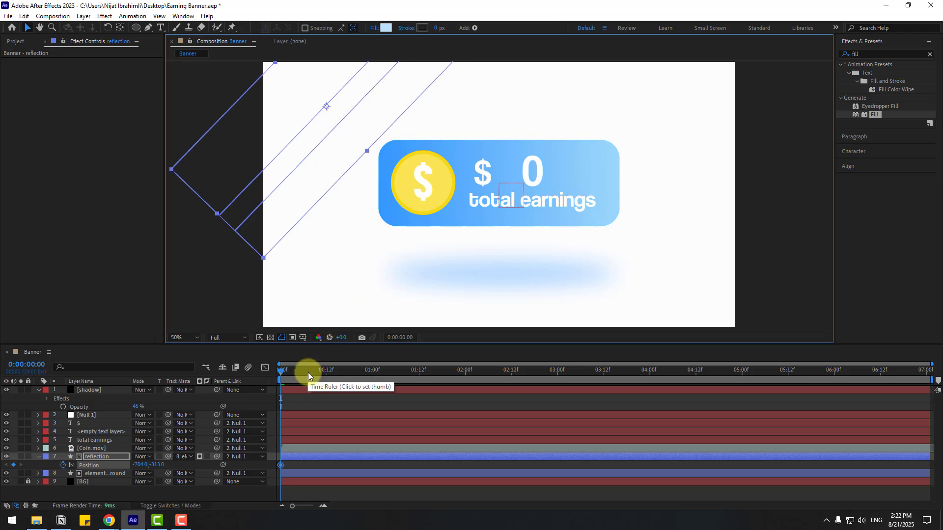
Step: Add a later keyframe with the reflection across the banner and Easy Ease both
drag(308, 372, 337, 374)
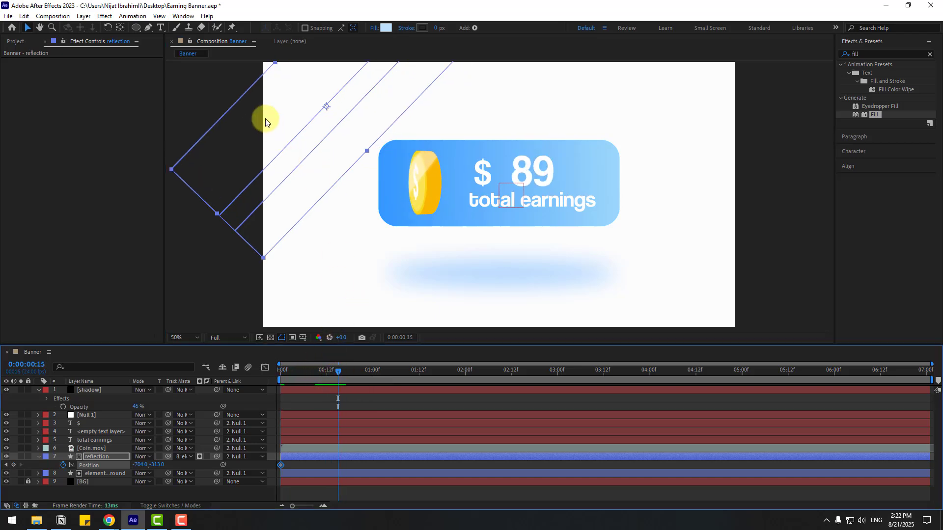
drag(270, 121, 494, 202)
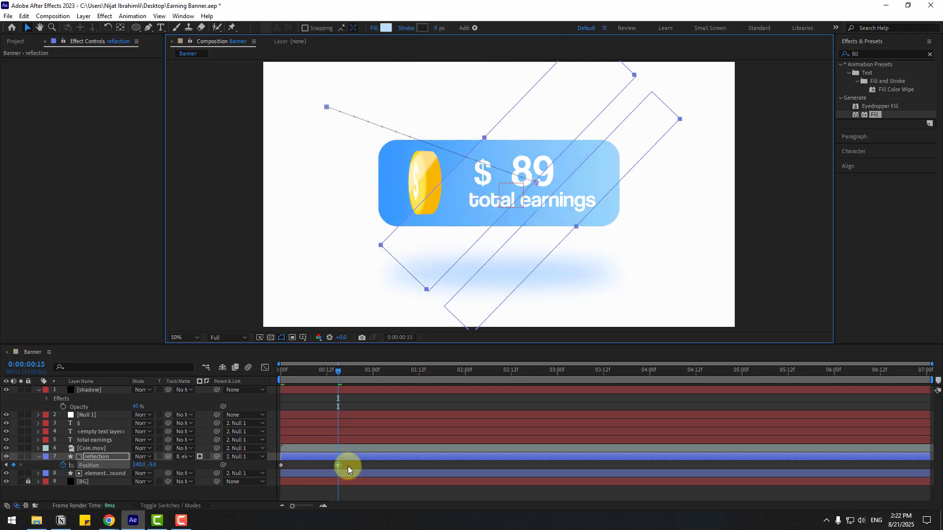
drag(348, 466, 279, 466)
right_click(281, 465)
mouse_move(334, 517)
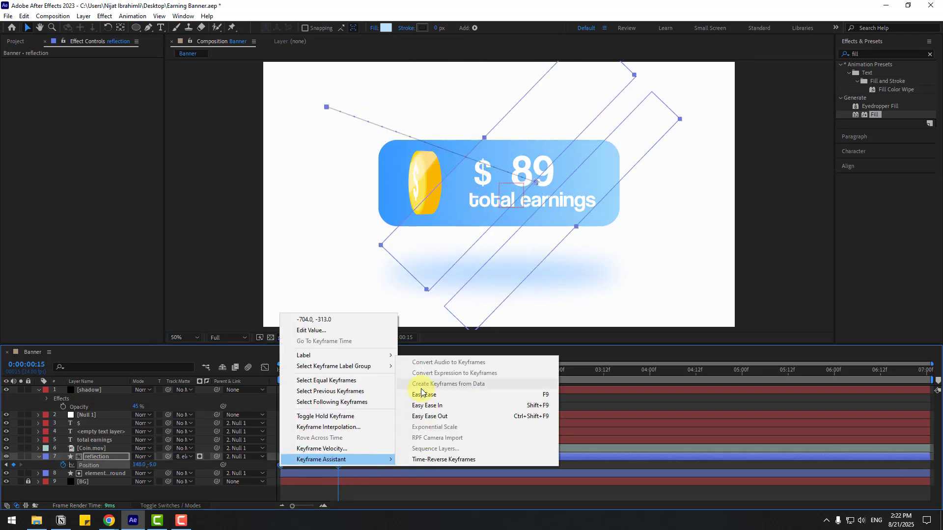
click(417, 337)
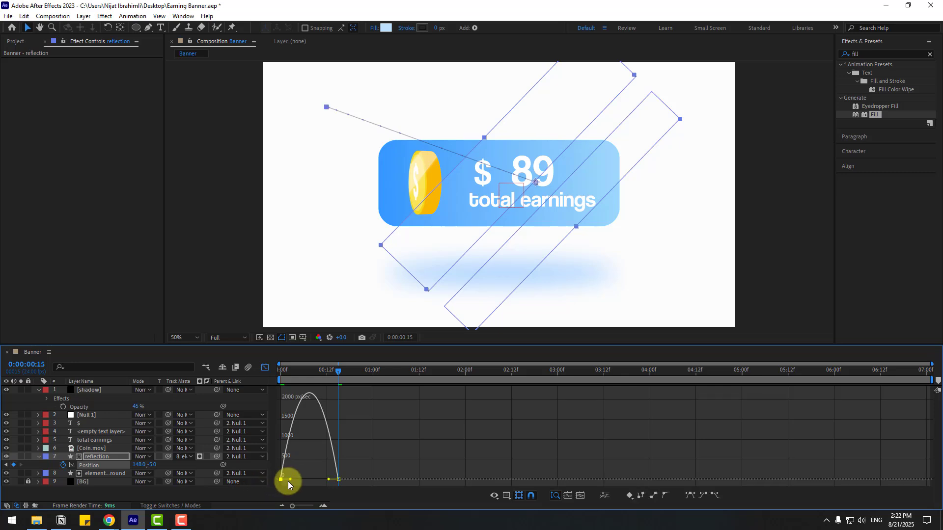
Step: Reshape the reflection's speed curve for a later peak and preview the sweep
click(295, 479)
drag(299, 479, 300, 479)
key(space)
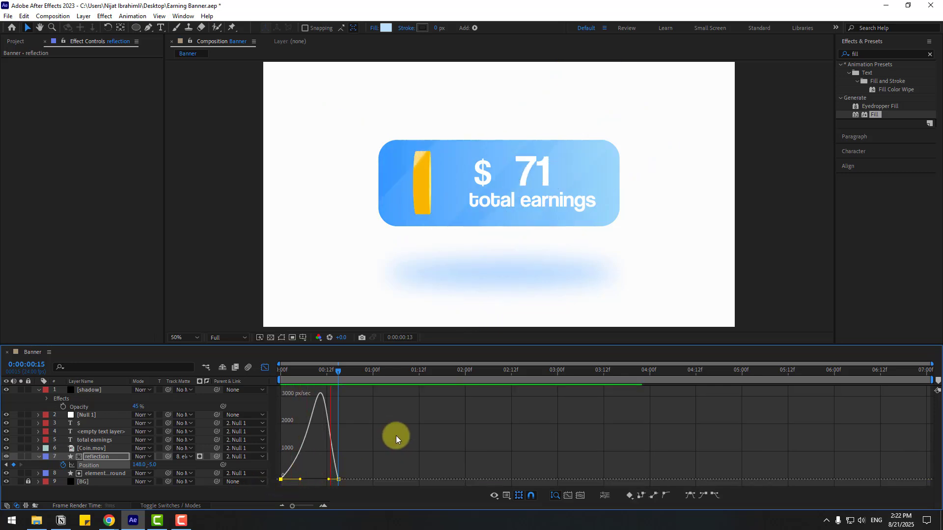
key(space)
Step: Move the keyframes later to delay and lengthen the sweep, ending near 2:08
click(265, 367)
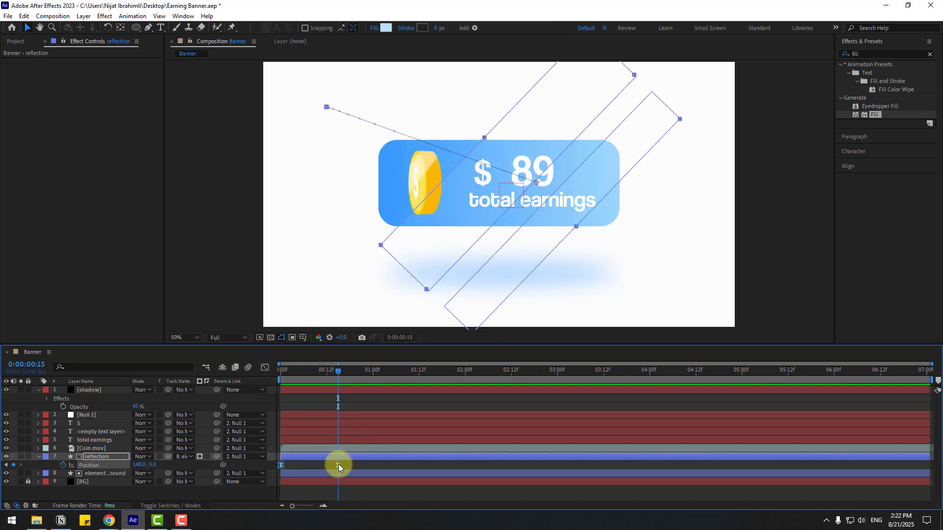
drag(338, 465, 415, 465)
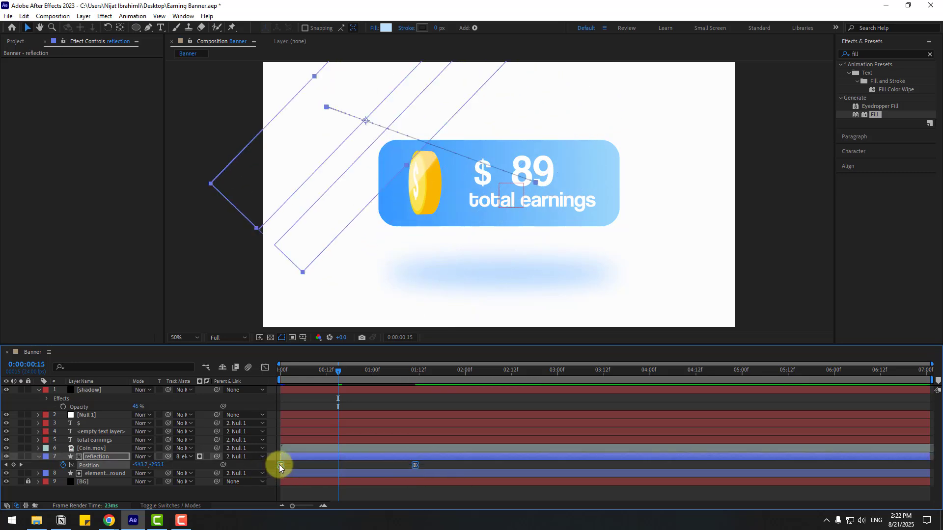
drag(279, 464, 311, 465)
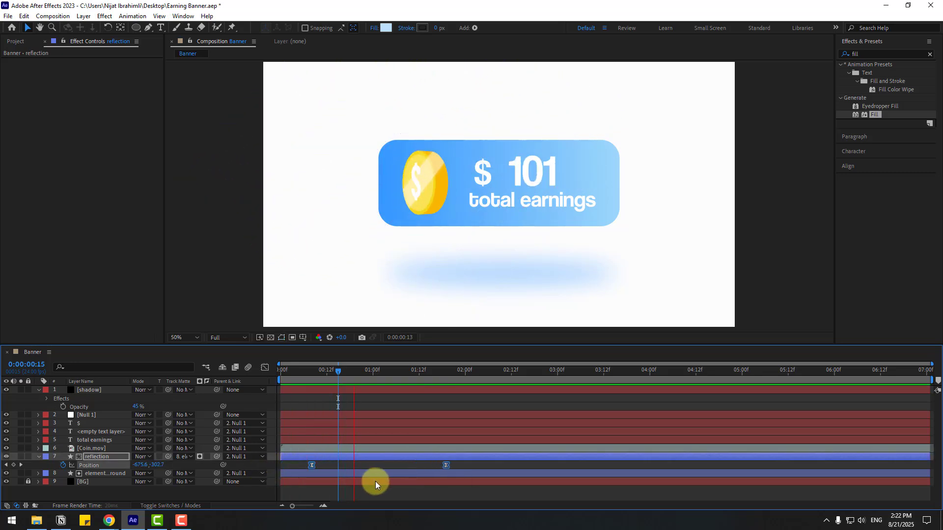
drag(446, 465, 495, 465)
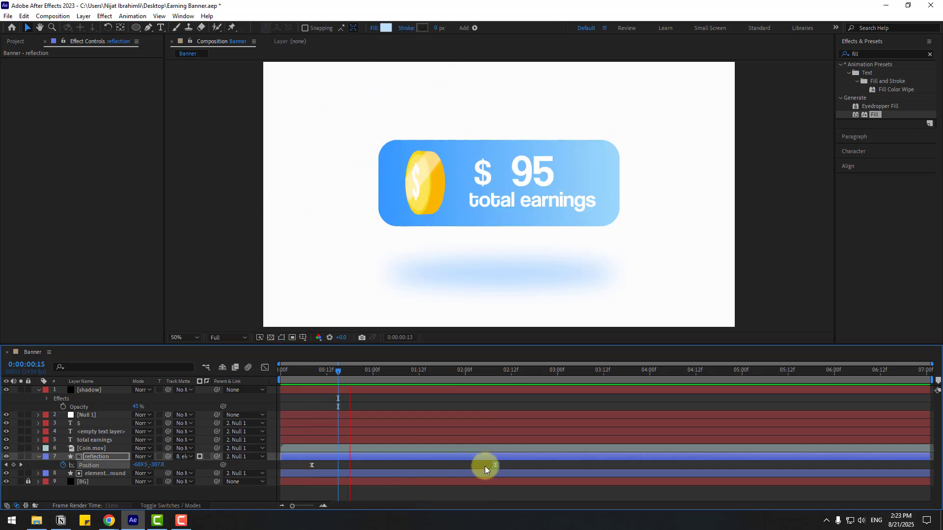
click(497, 372)
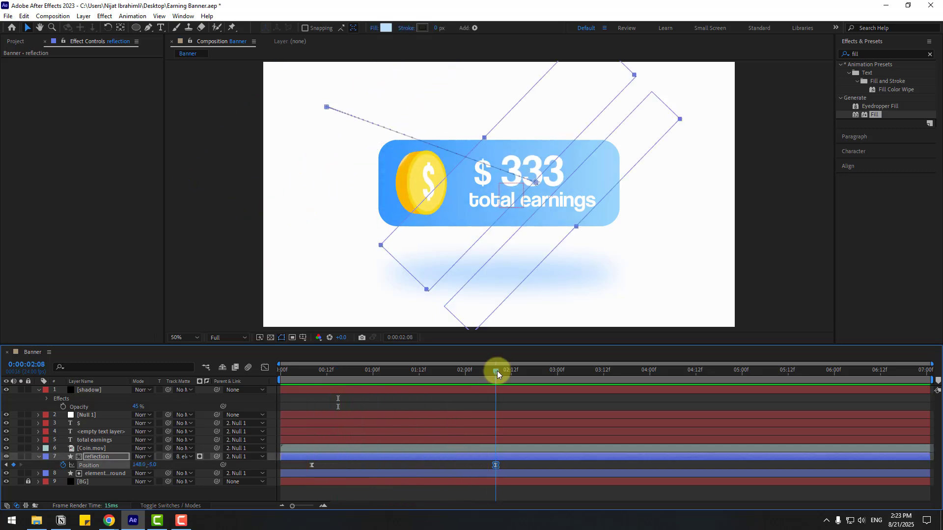